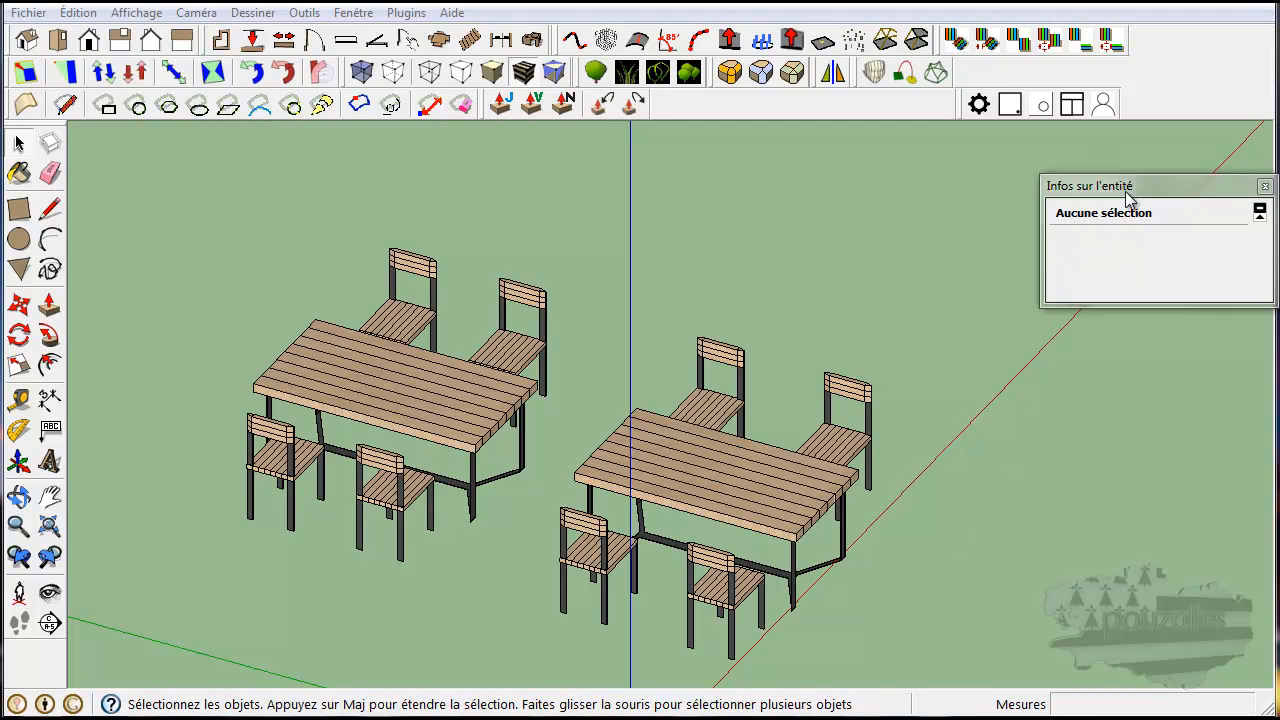
- Inspect the entity info of the right-hand set's table and each of its four chairs
click(354, 13)
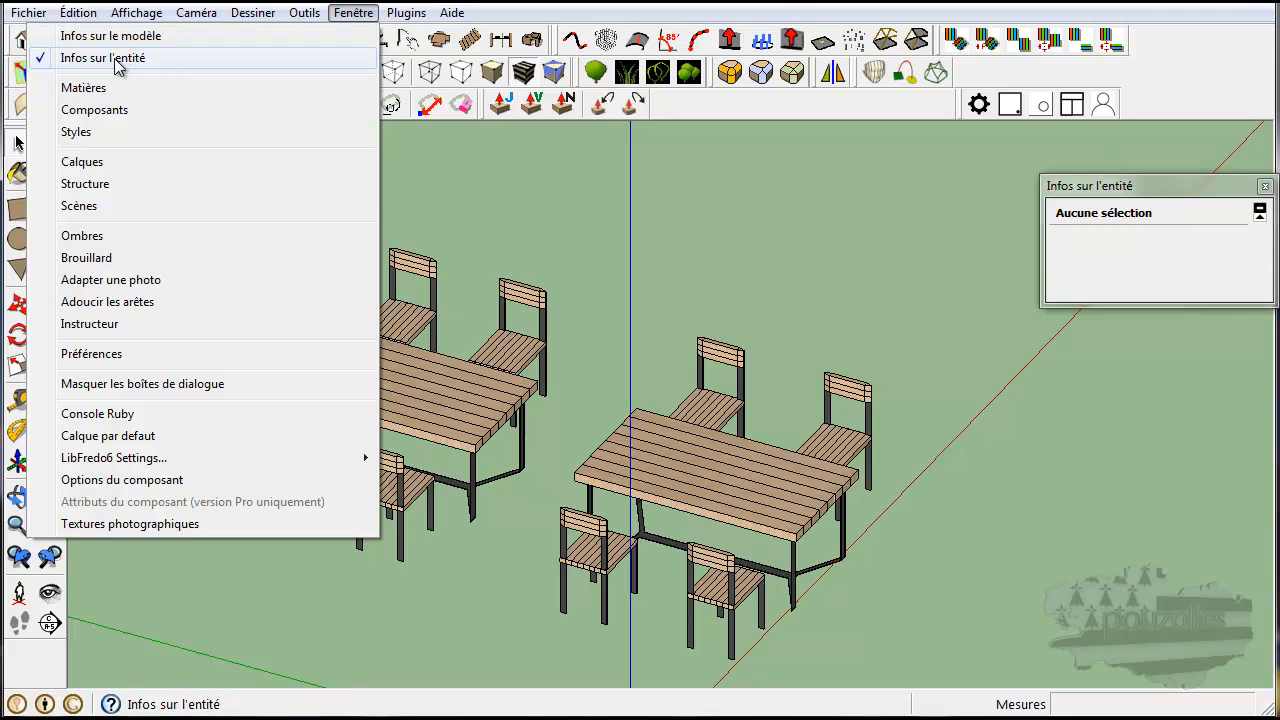
click(354, 13)
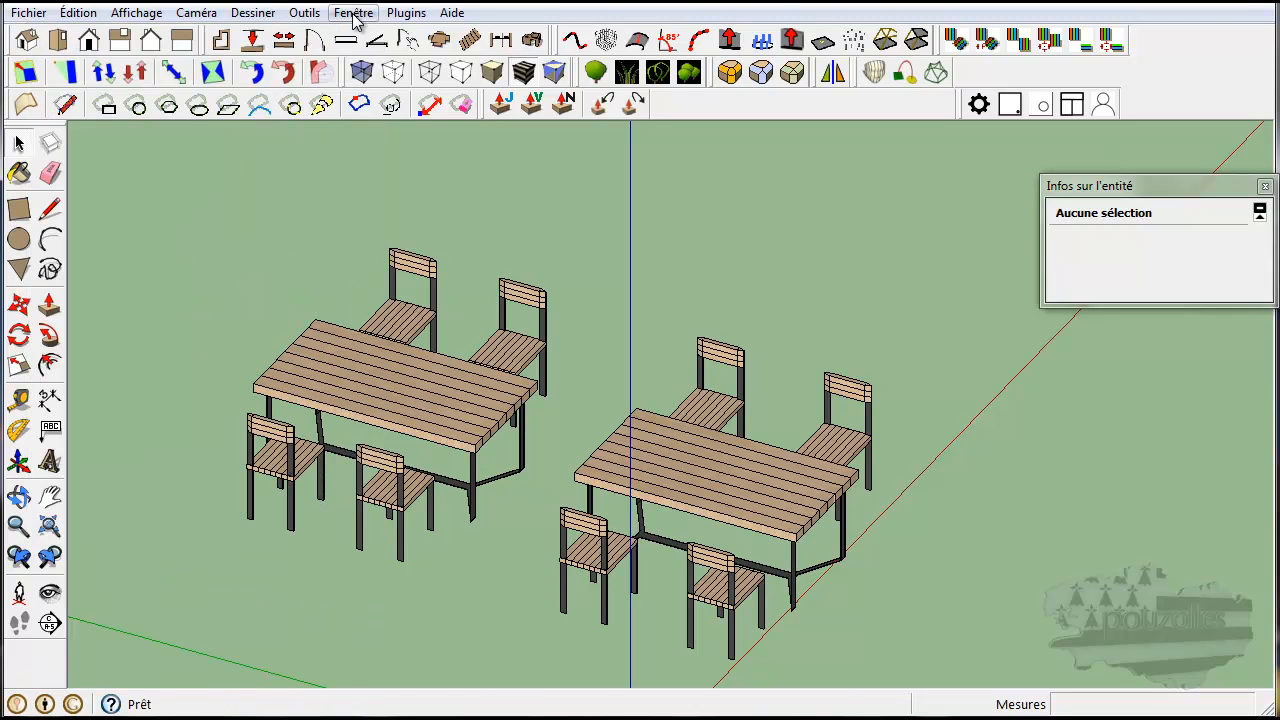
click(747, 484)
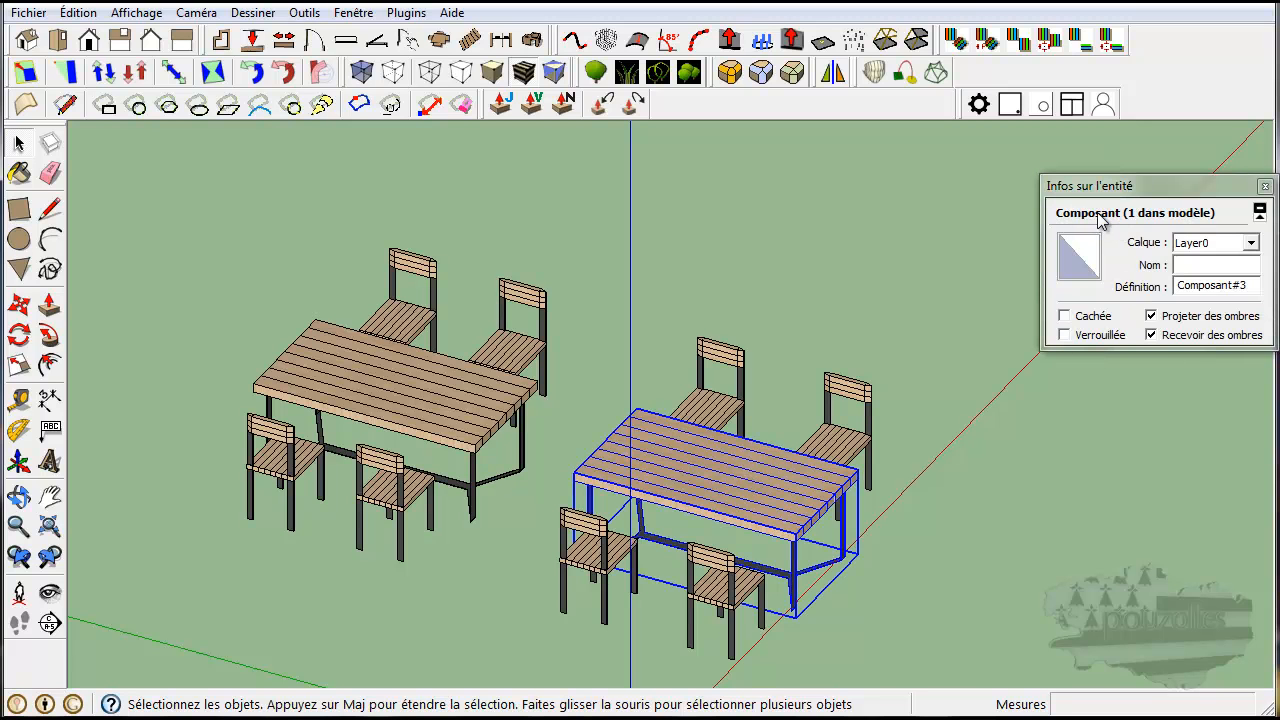
click(855, 432)
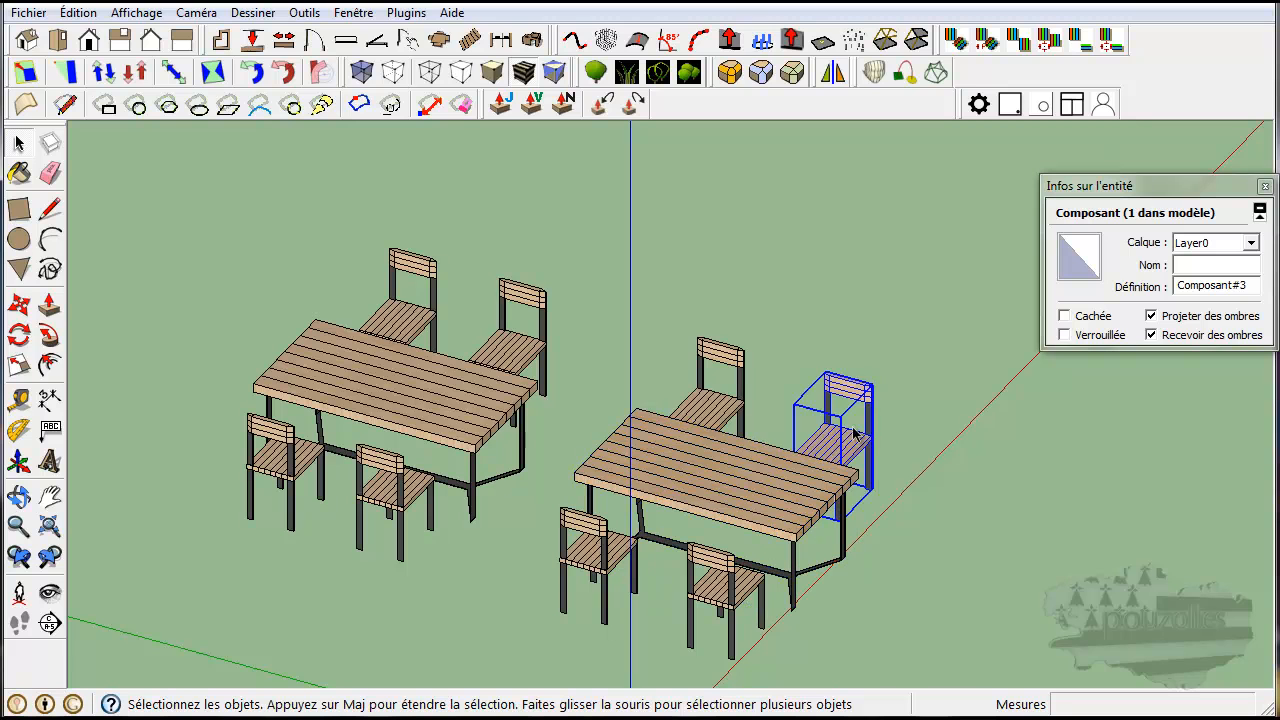
click(734, 408)
click(631, 565)
click(711, 597)
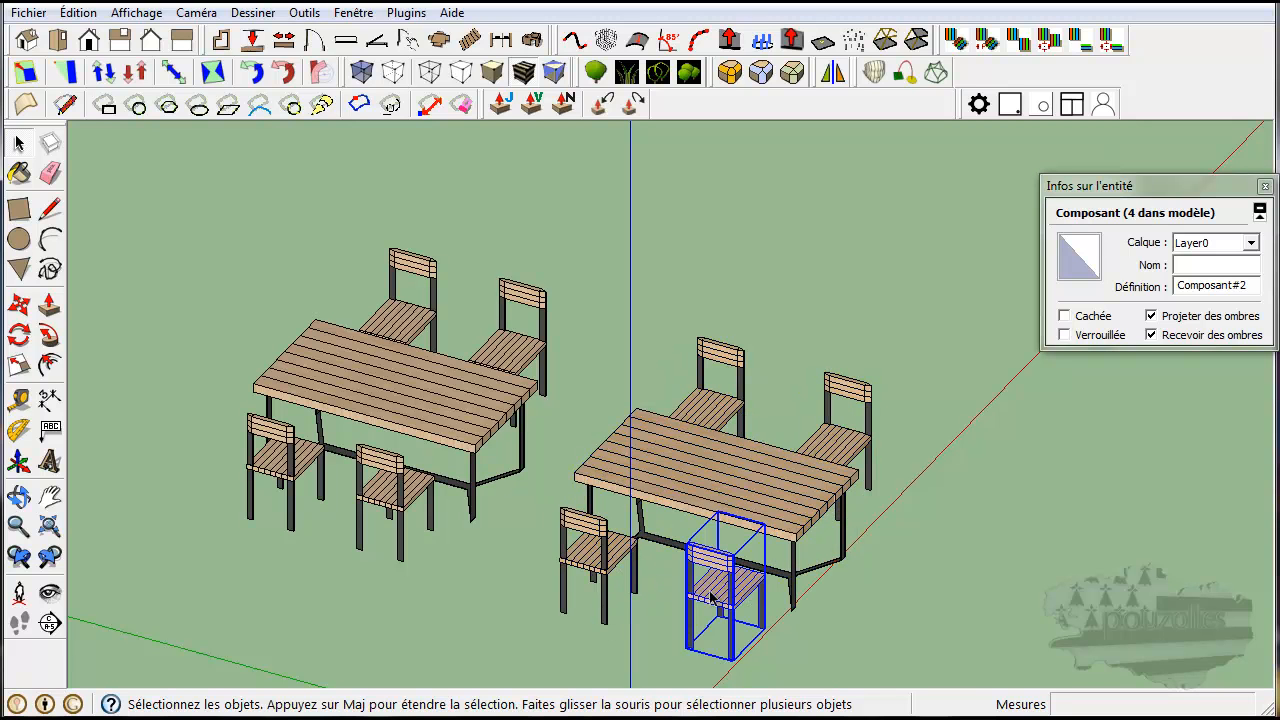
- Inspect the entity info of the left-hand set's table and its two rear chairs, leaving nothing selected
click(445, 405)
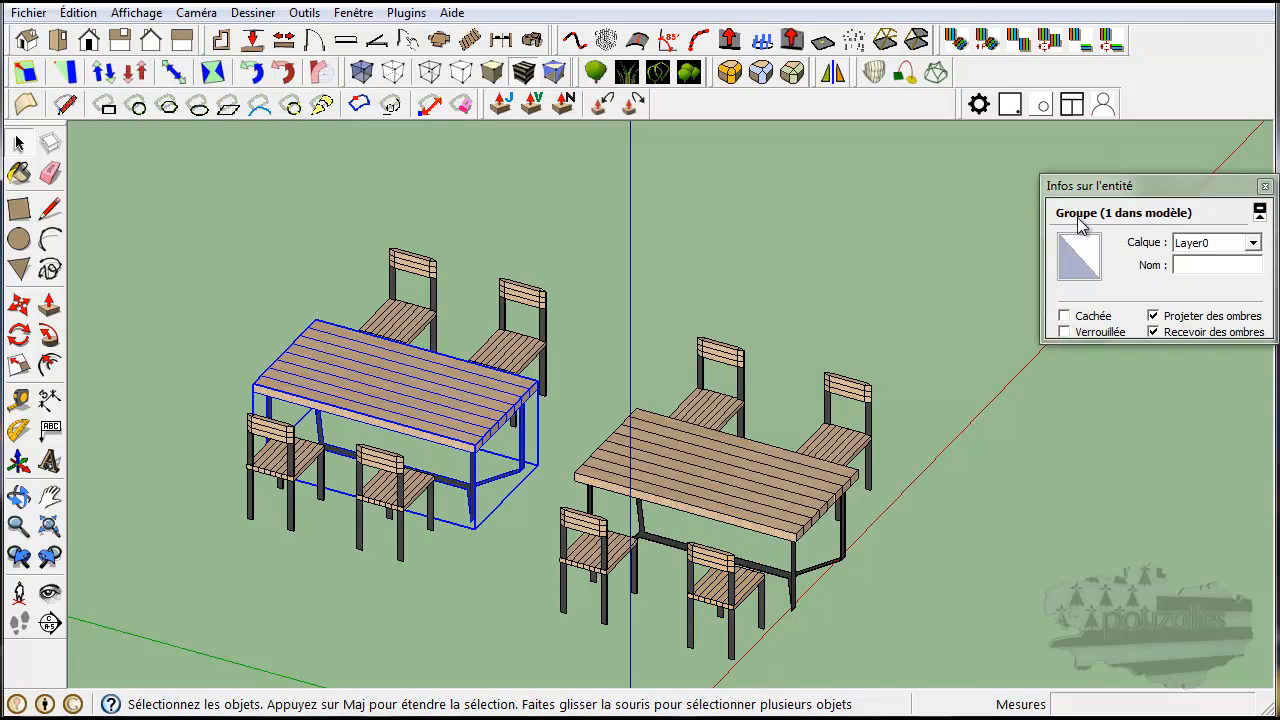
click(527, 361)
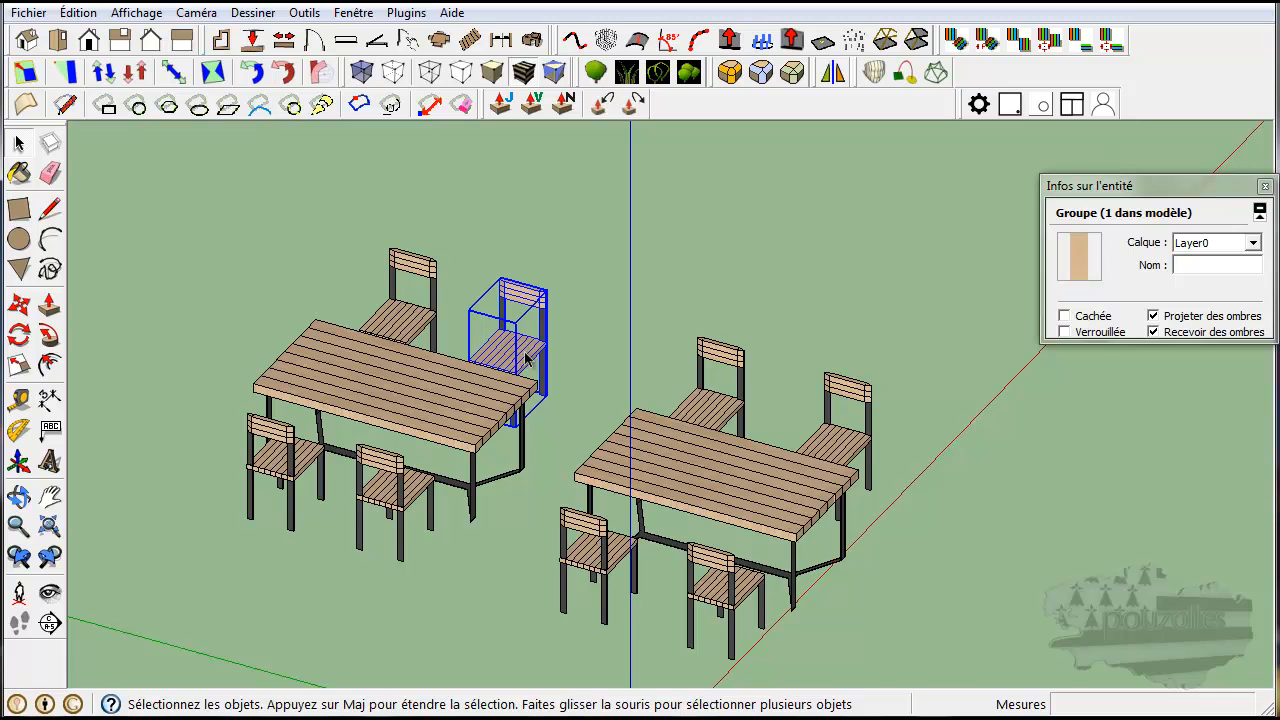
click(420, 316)
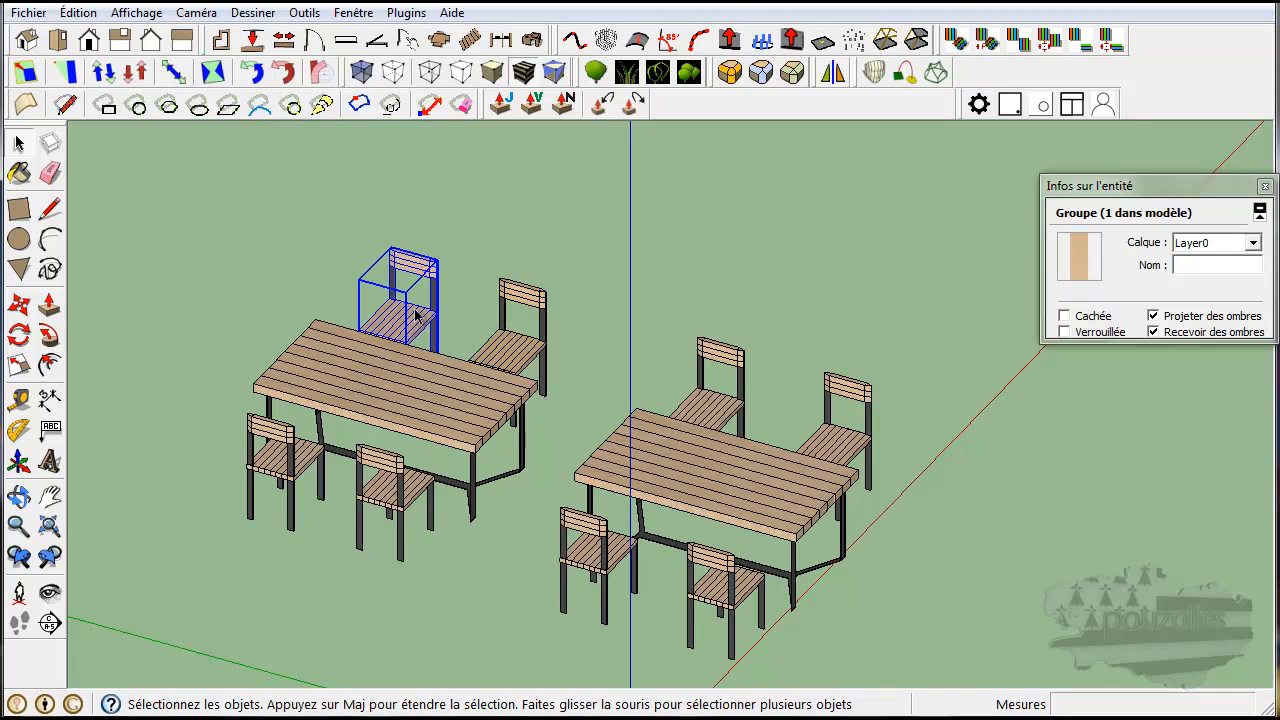
click(666, 283)
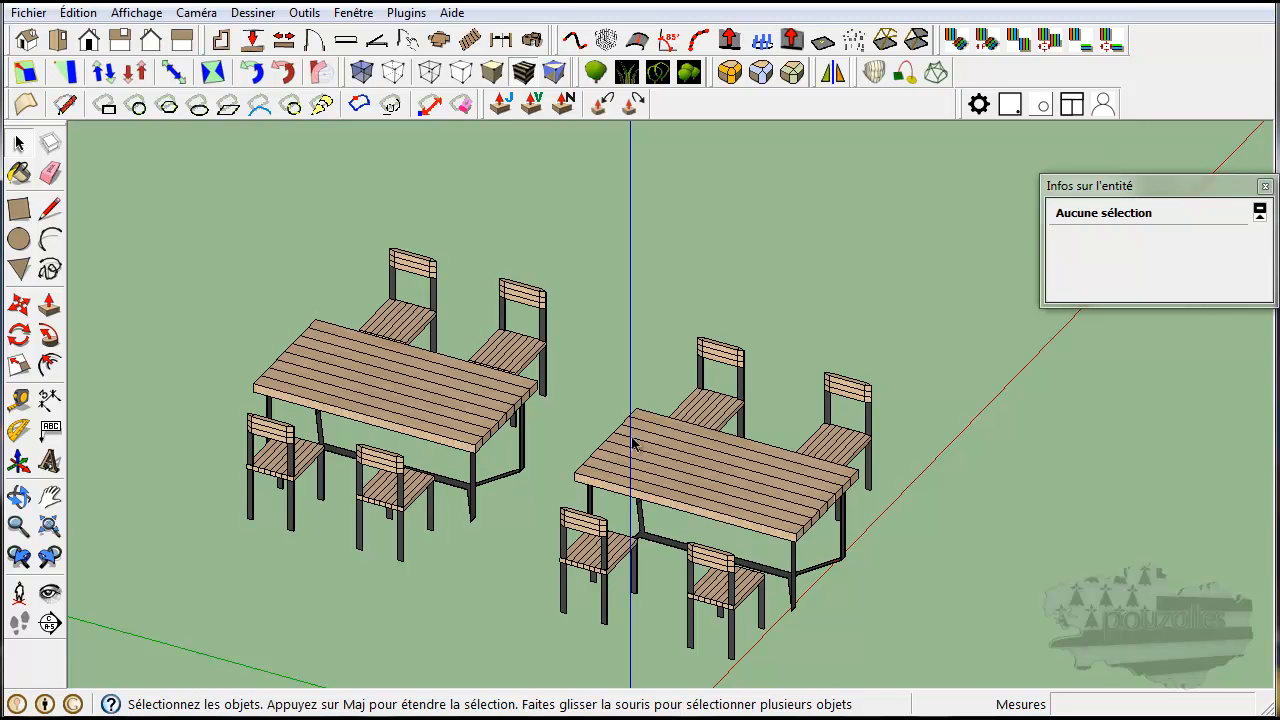
- Open the right-hand set's rear right chair component for editing and pull its seat's side face outward about 0.60 m
scroll(735, 553, up, 4)
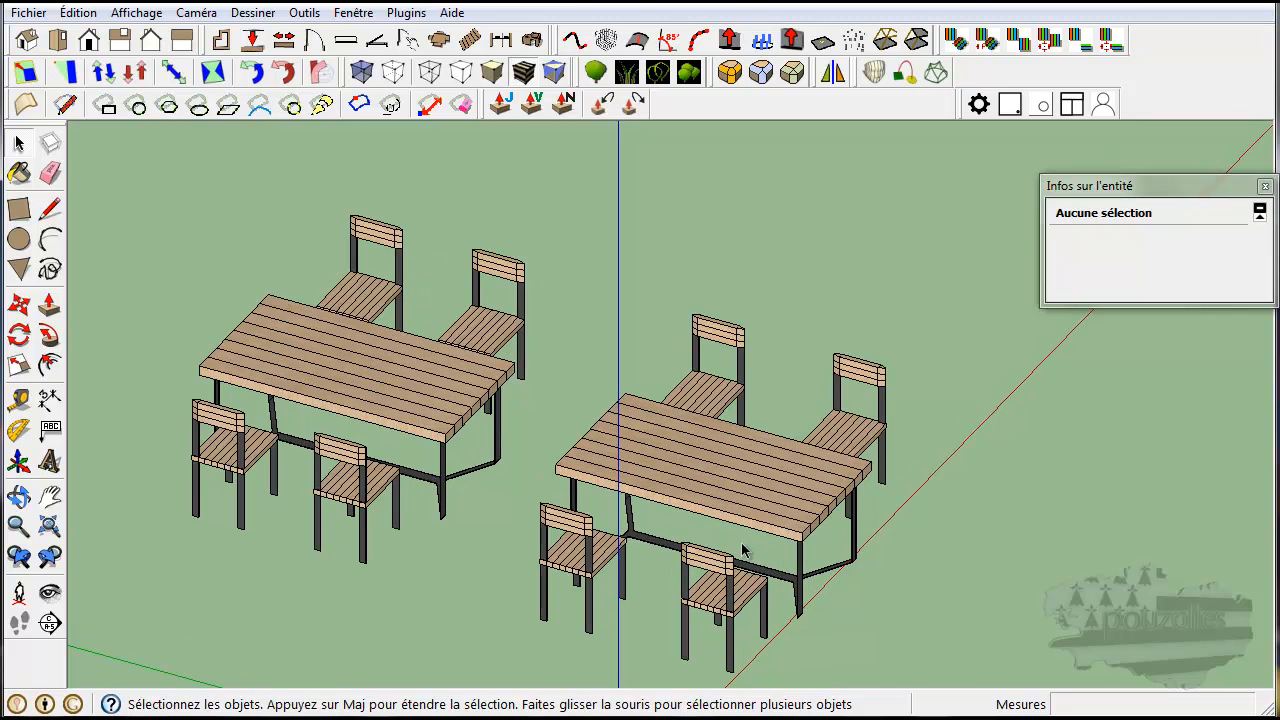
click(875, 394)
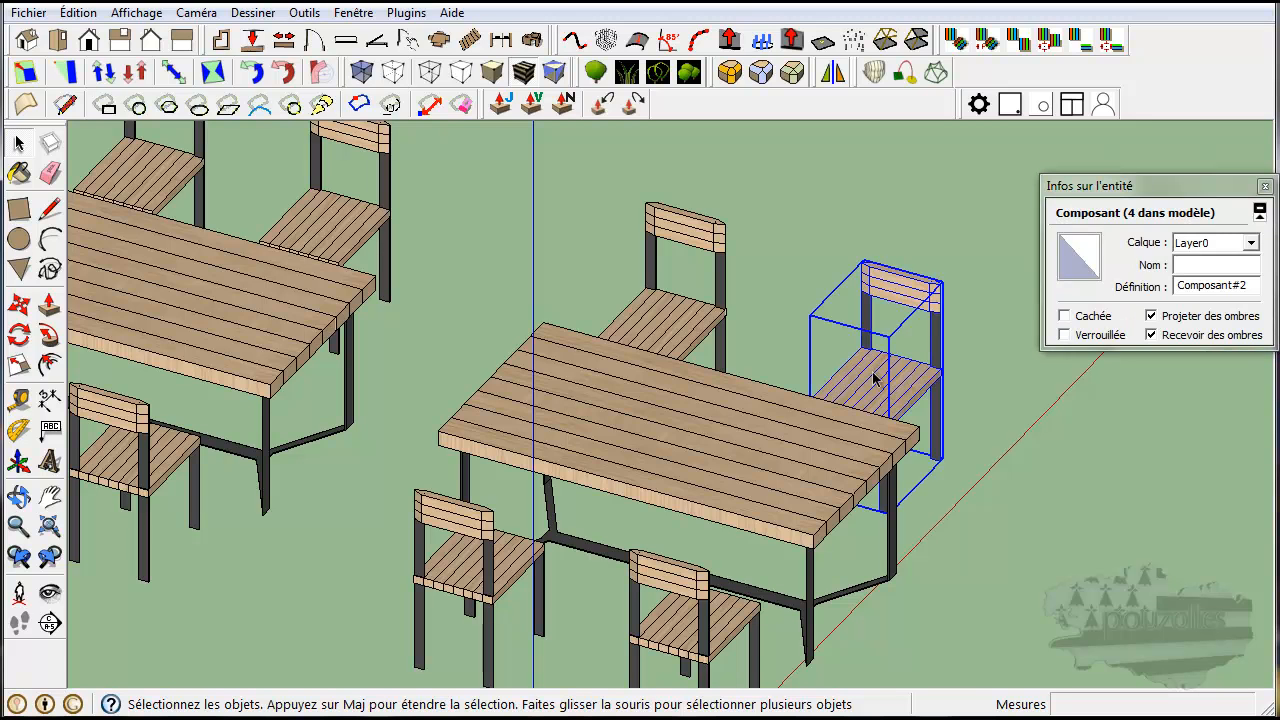
double_click(873, 378)
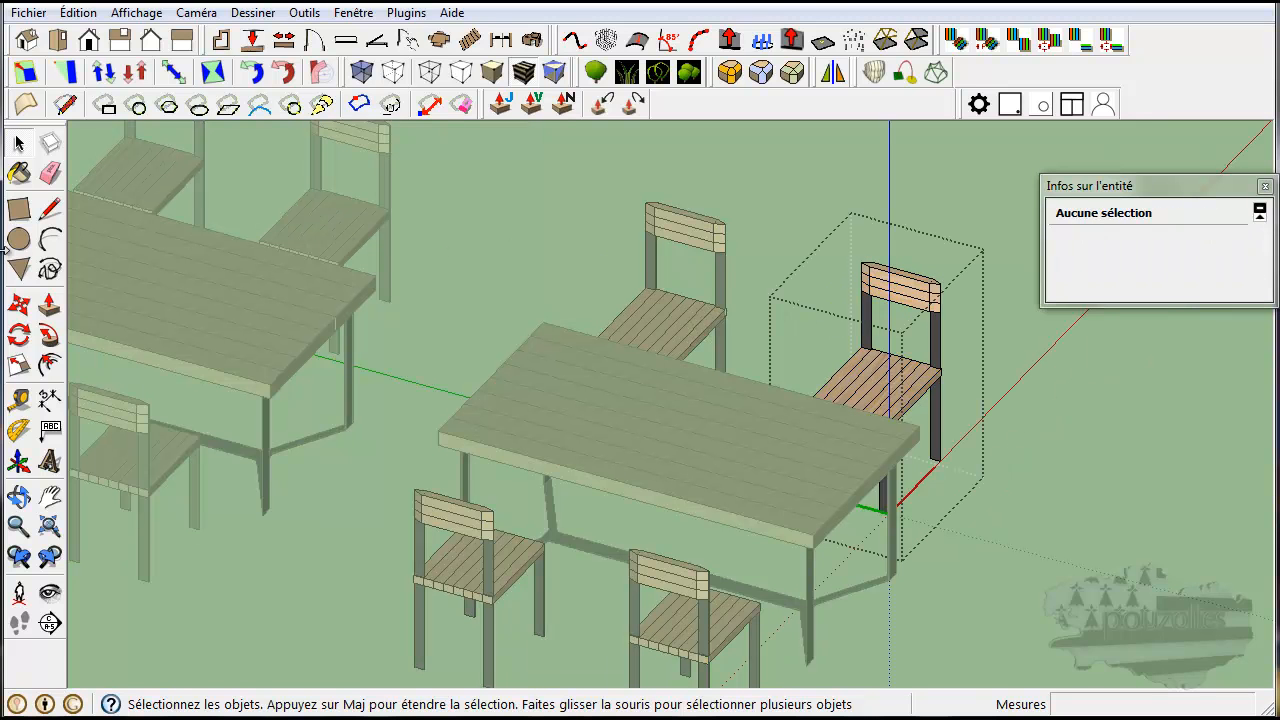
click(49, 304)
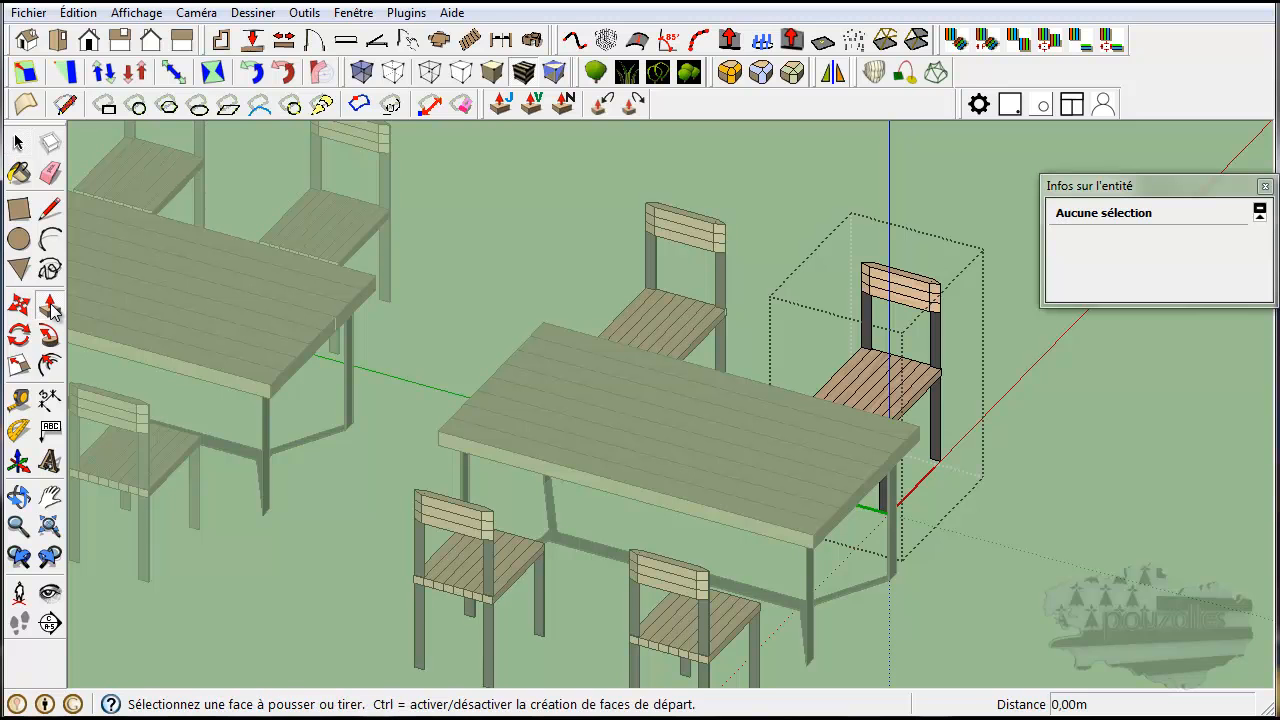
click(927, 401)
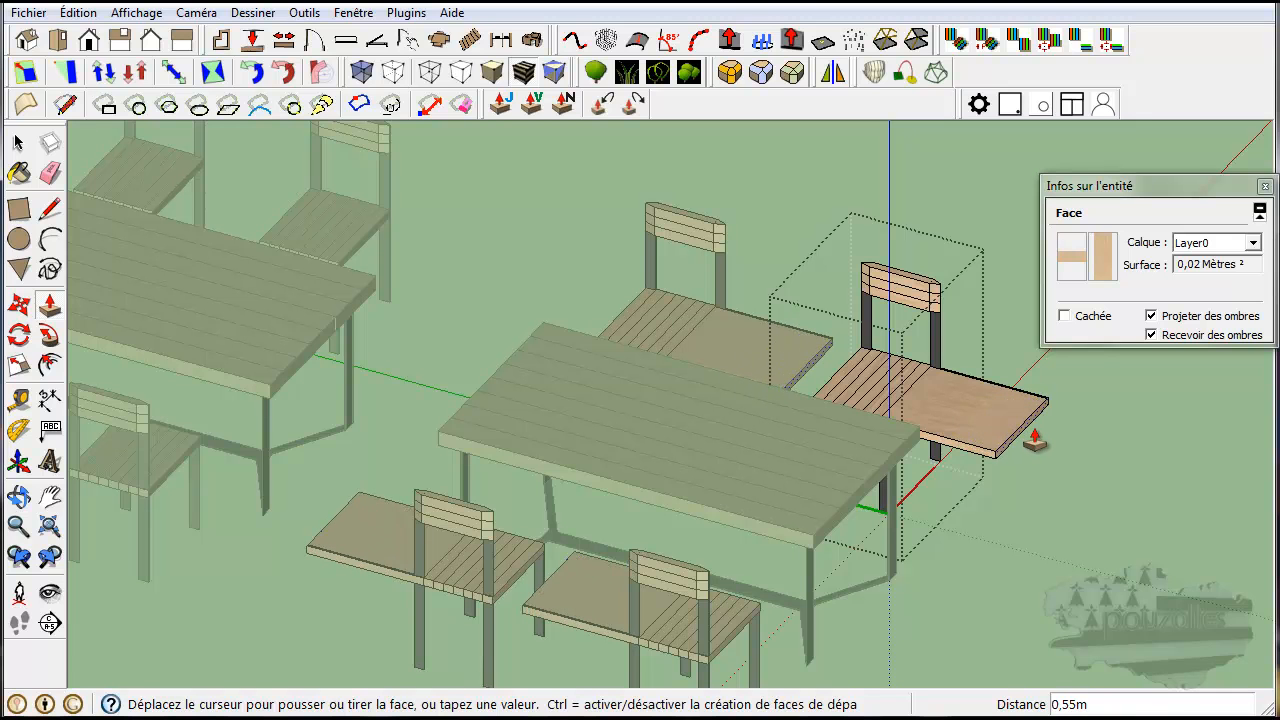
click(1043, 441)
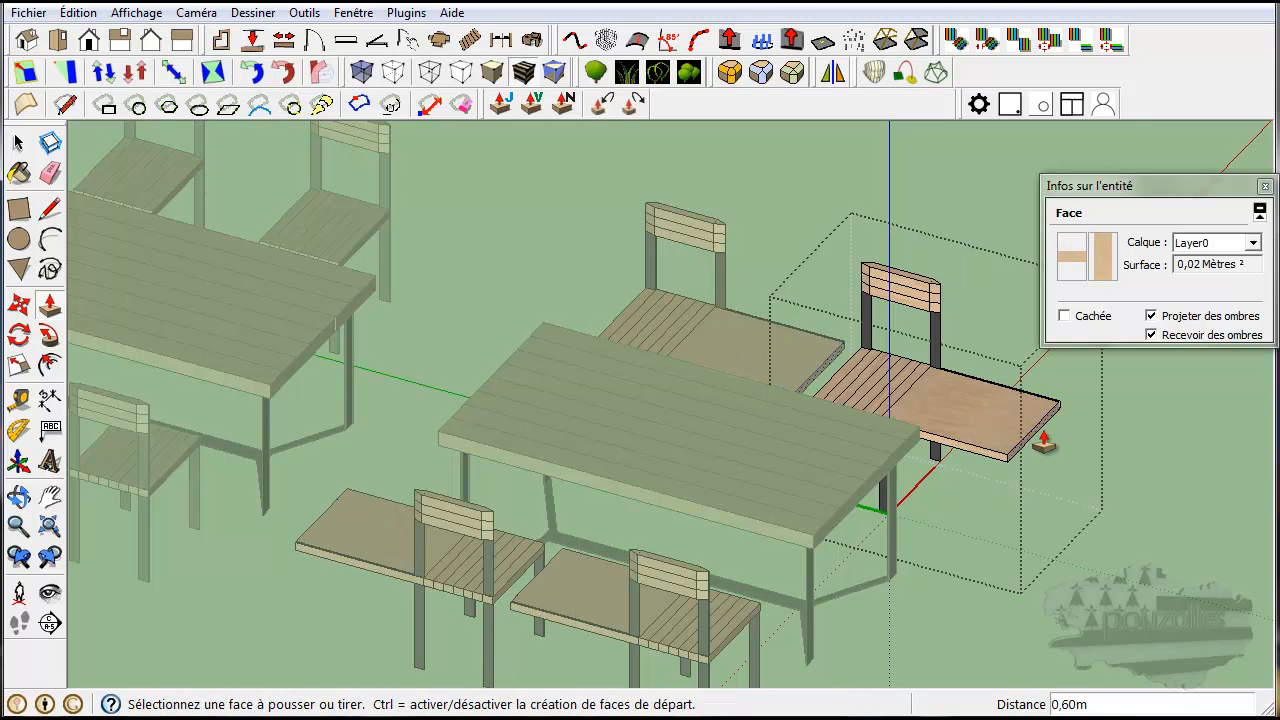
- Pull the top face of the seat extension up about 0.36 m and leave the chair component
click(976, 424)
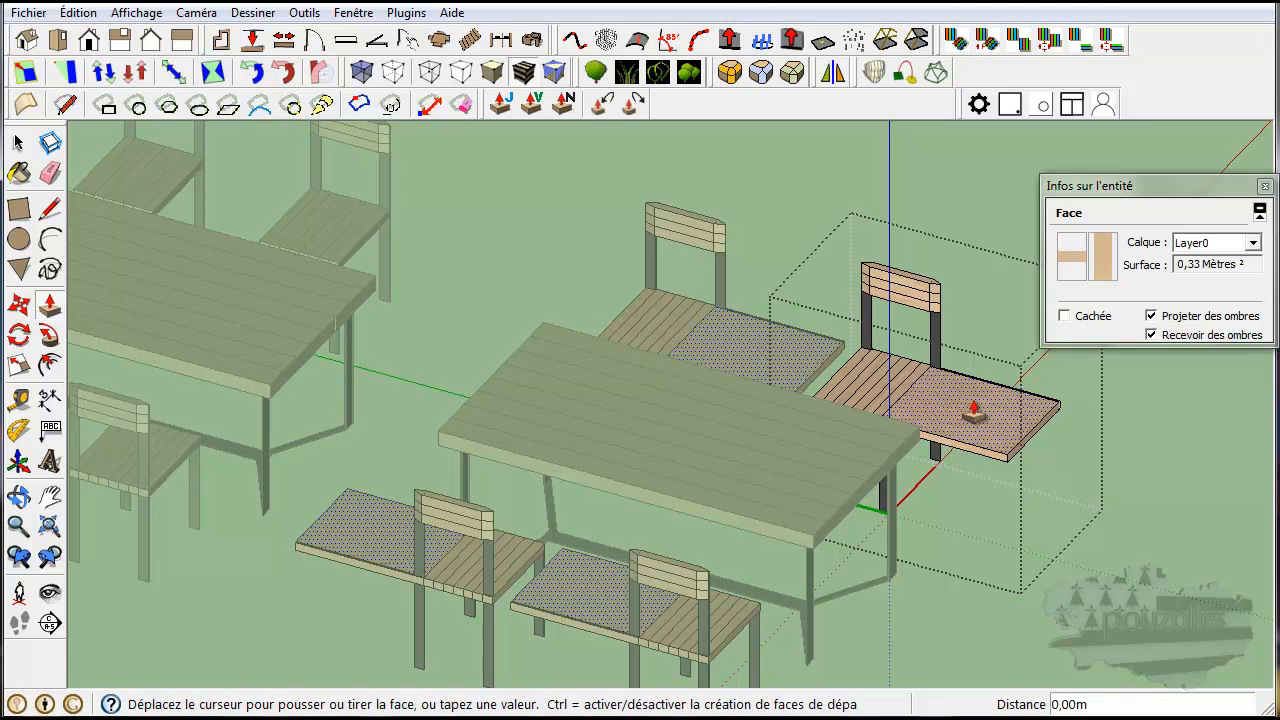
click(975, 345)
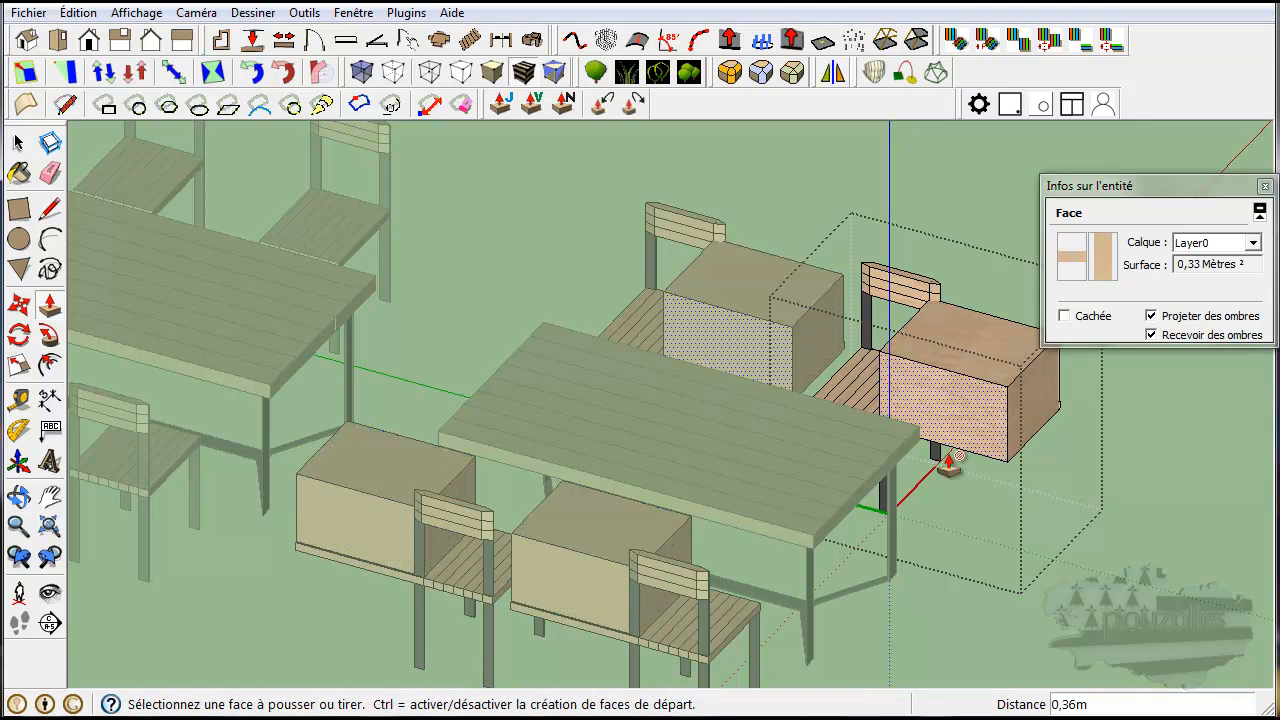
click(18, 143)
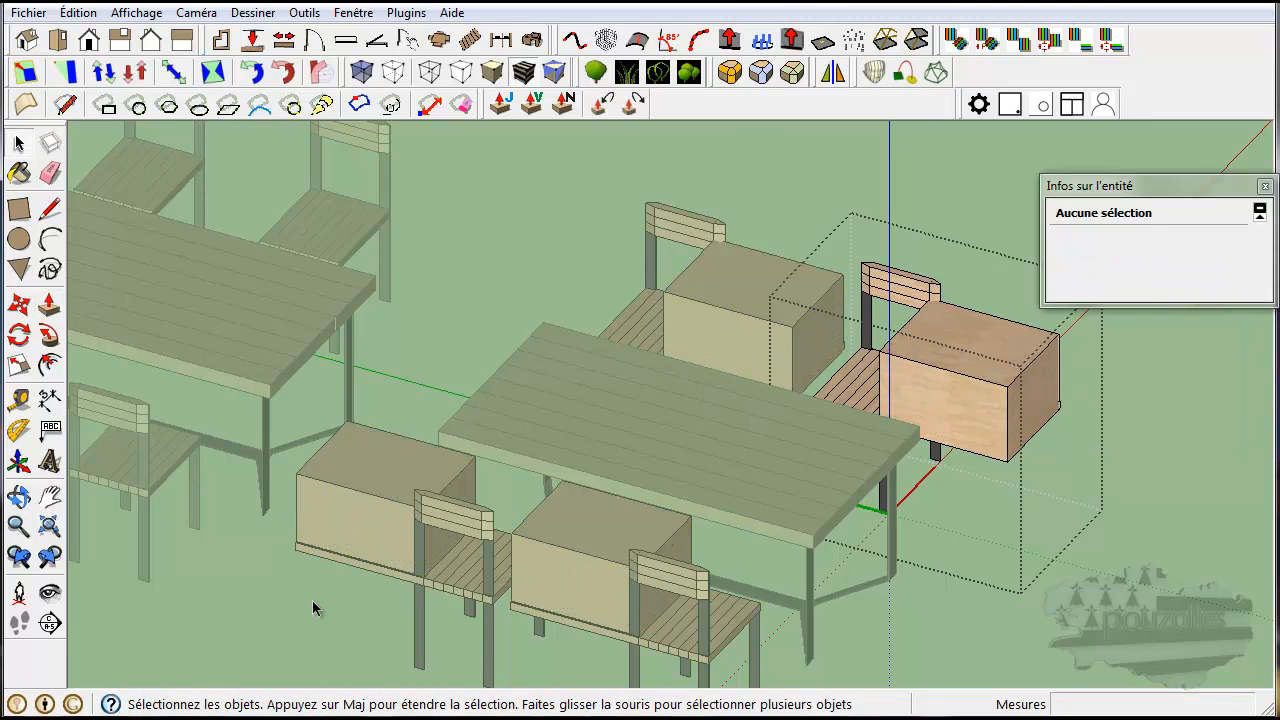
click(312, 604)
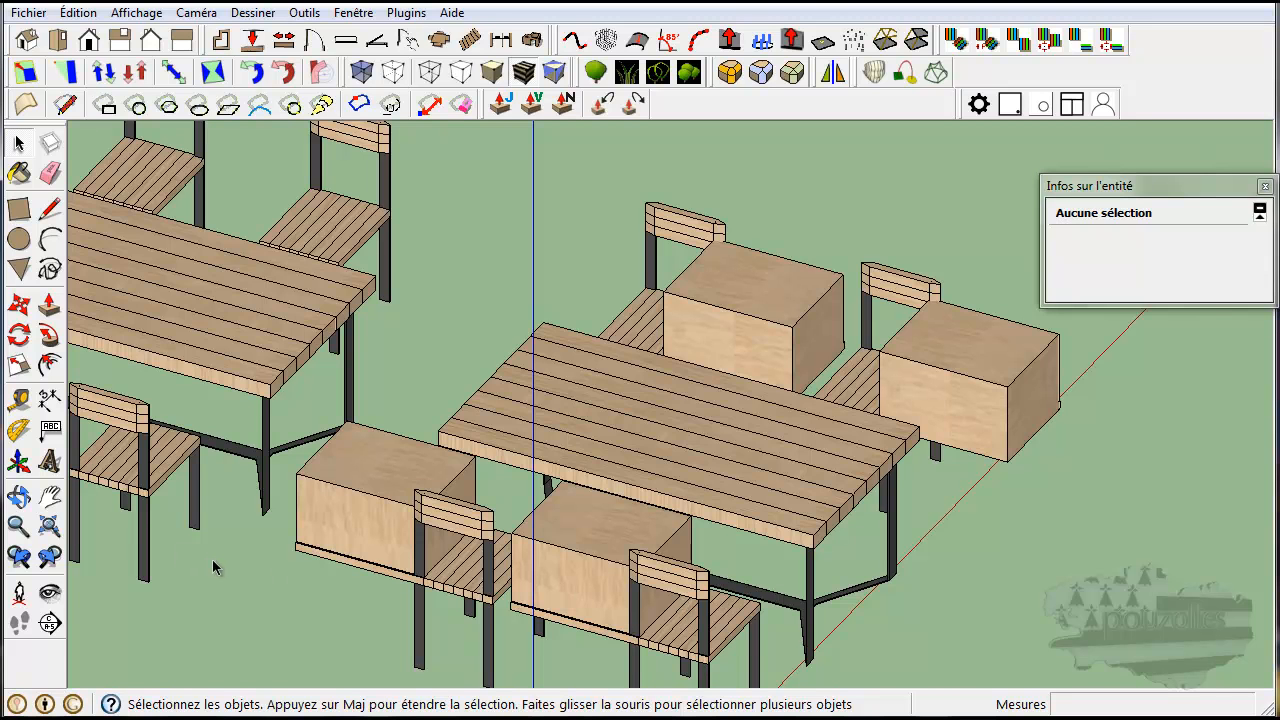
- Open the left-hand set's rear right chair group for editing and pull its seat's side face outward about 0.57 m
shift+middle_drag(212, 559, 544, 647)
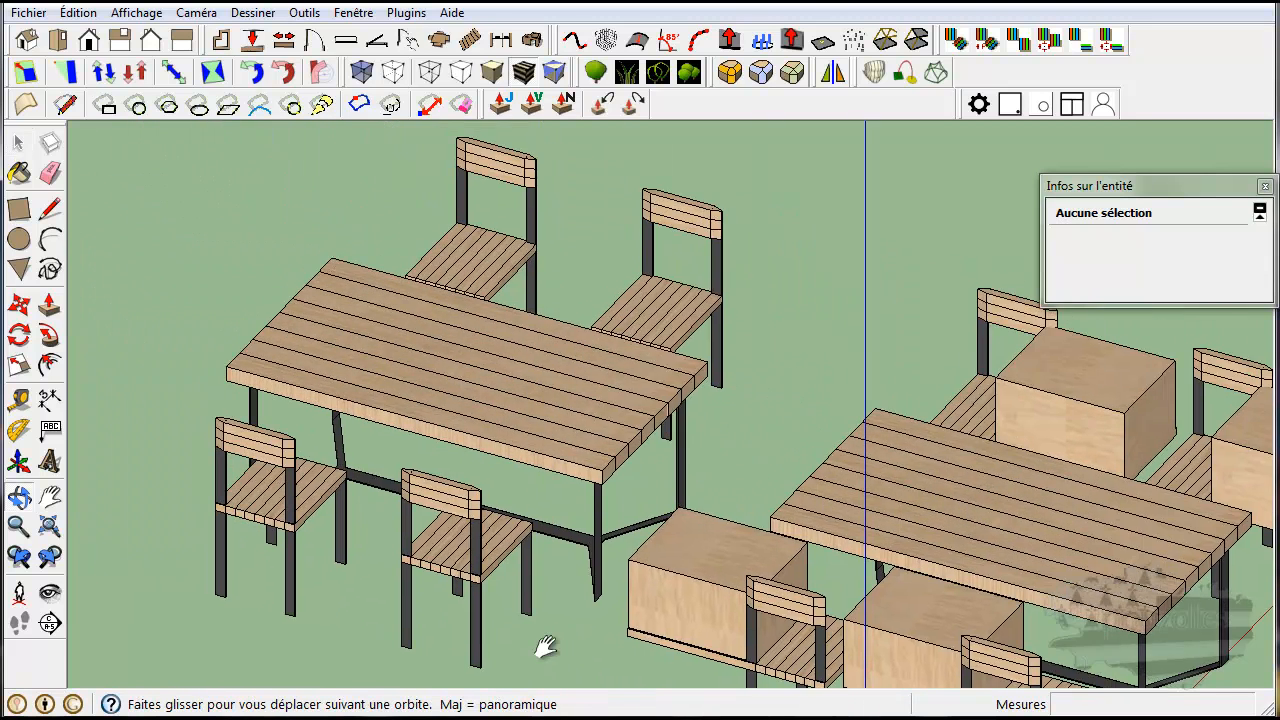
click(663, 324)
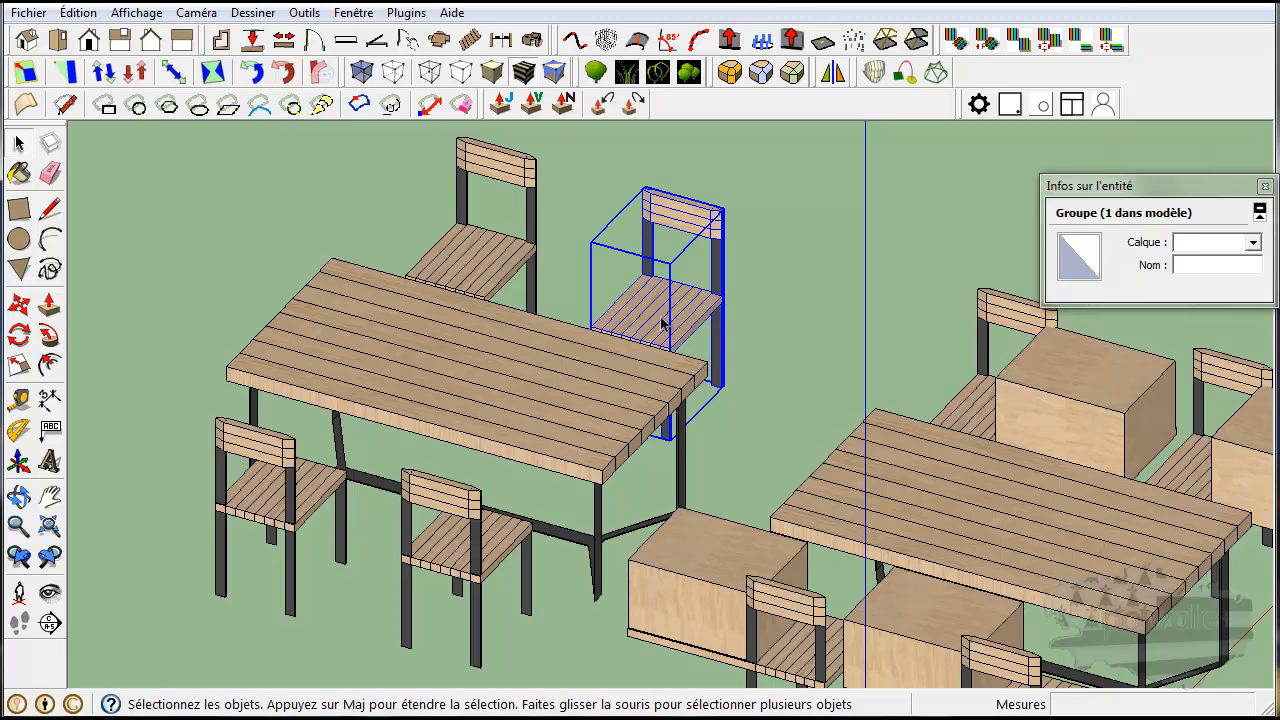
double_click(663, 324)
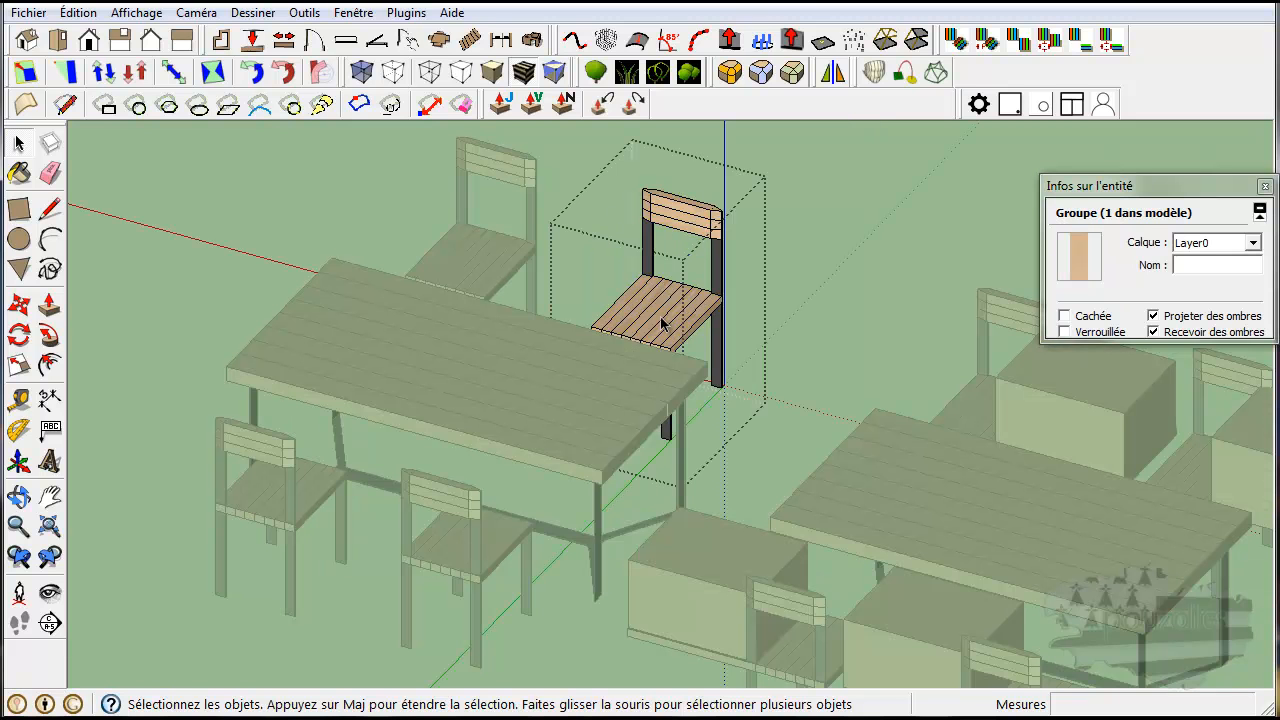
click(49, 305)
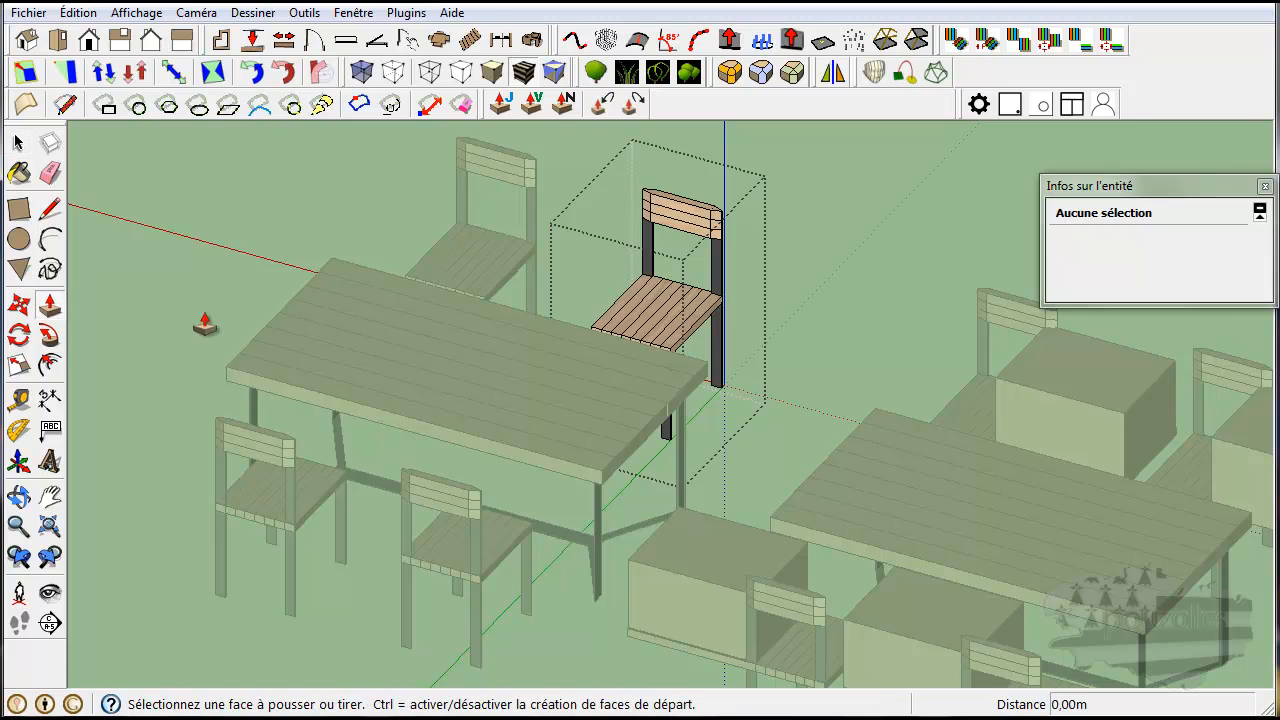
click(704, 331)
click(806, 370)
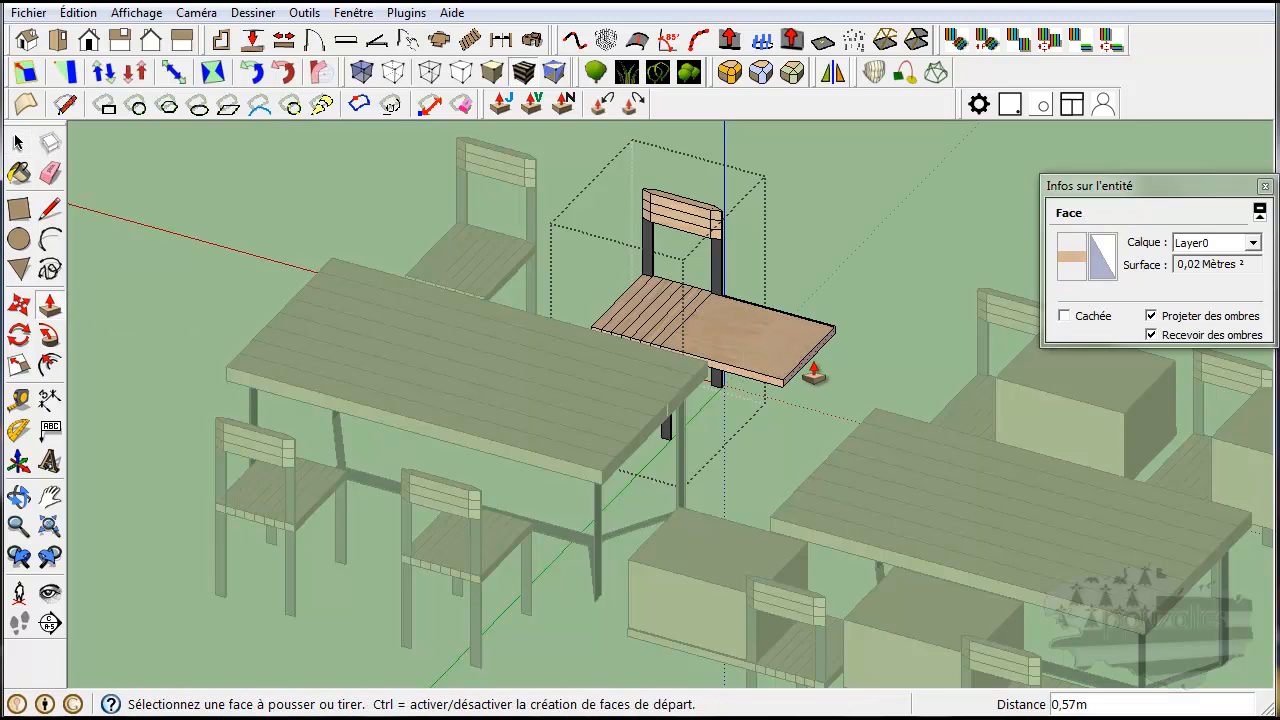
- Pull the top face of the grouped chair's seat extension up about 0.57 m and leave the group
click(774, 348)
click(757, 236)
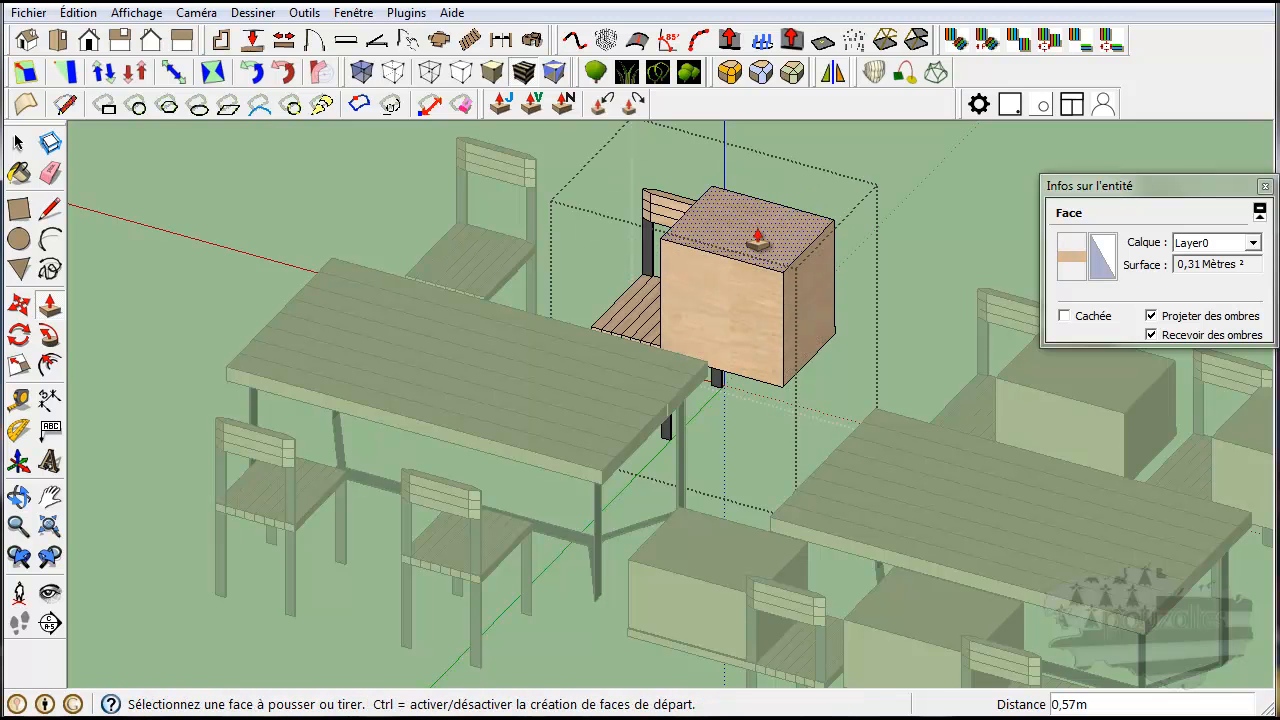
click(20, 145)
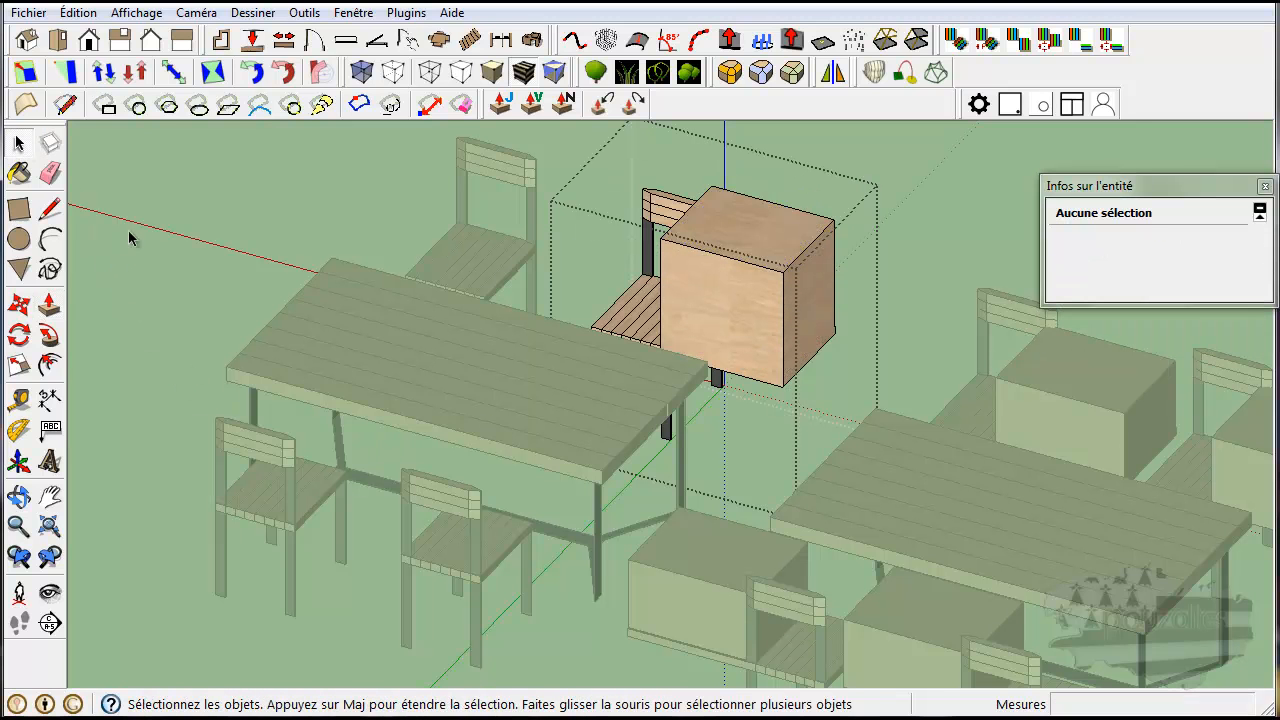
click(168, 293)
- Undo all the Push/Pull changes made to the chair group and the chair component, and leave the editing context
middle_drag(737, 471, 663, 379)
scroll(590, 390, down, 3)
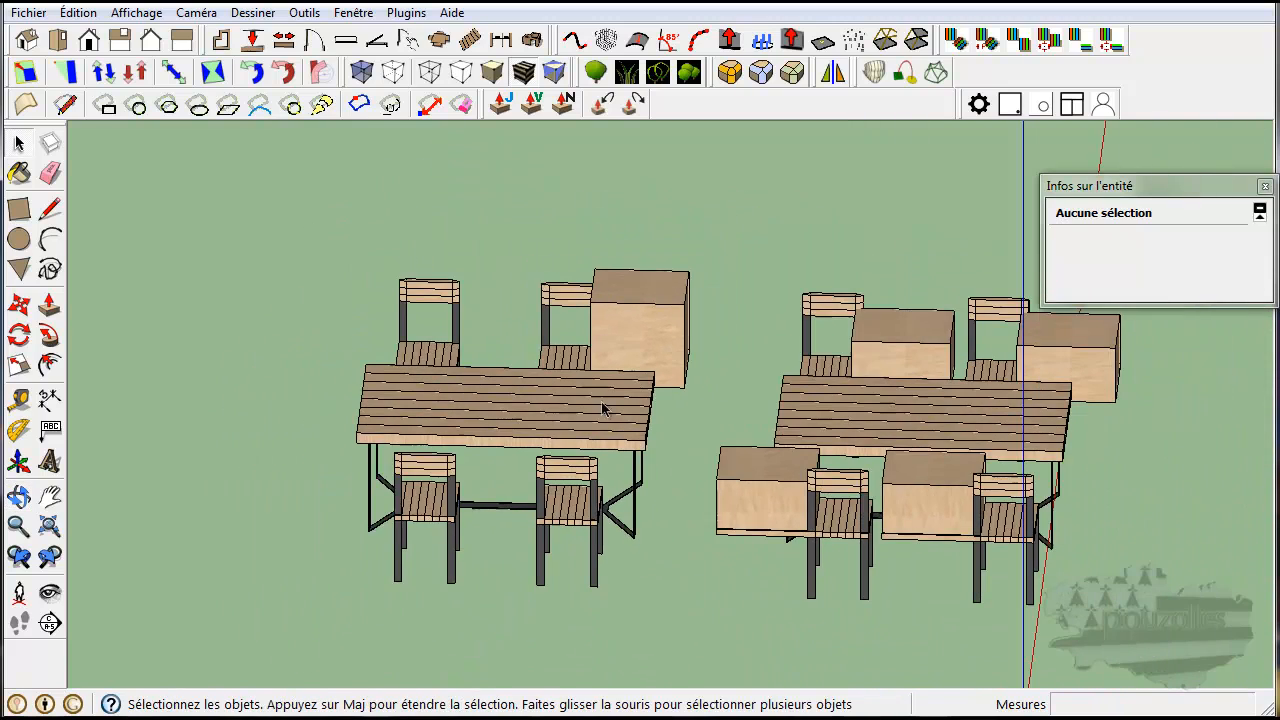
middle_drag(710, 428, 721, 466)
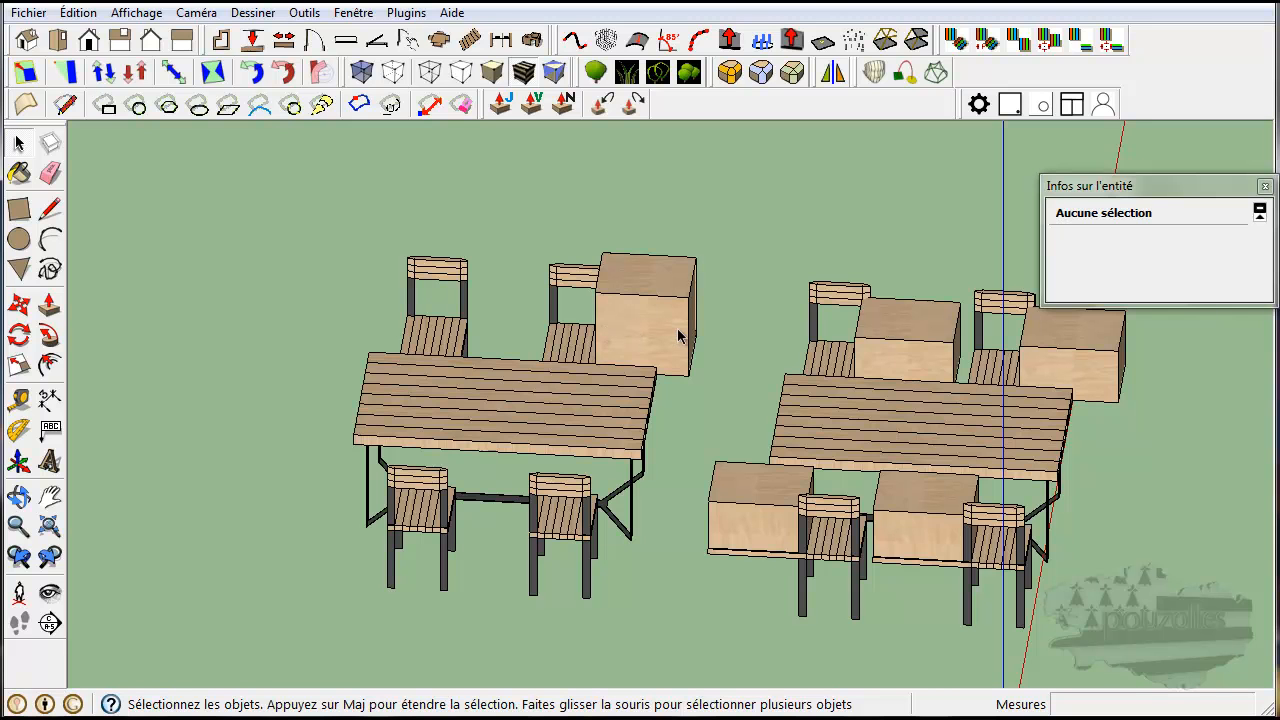
key(ctrl+z)
key(ctrl+z)
key(ctrl+z)
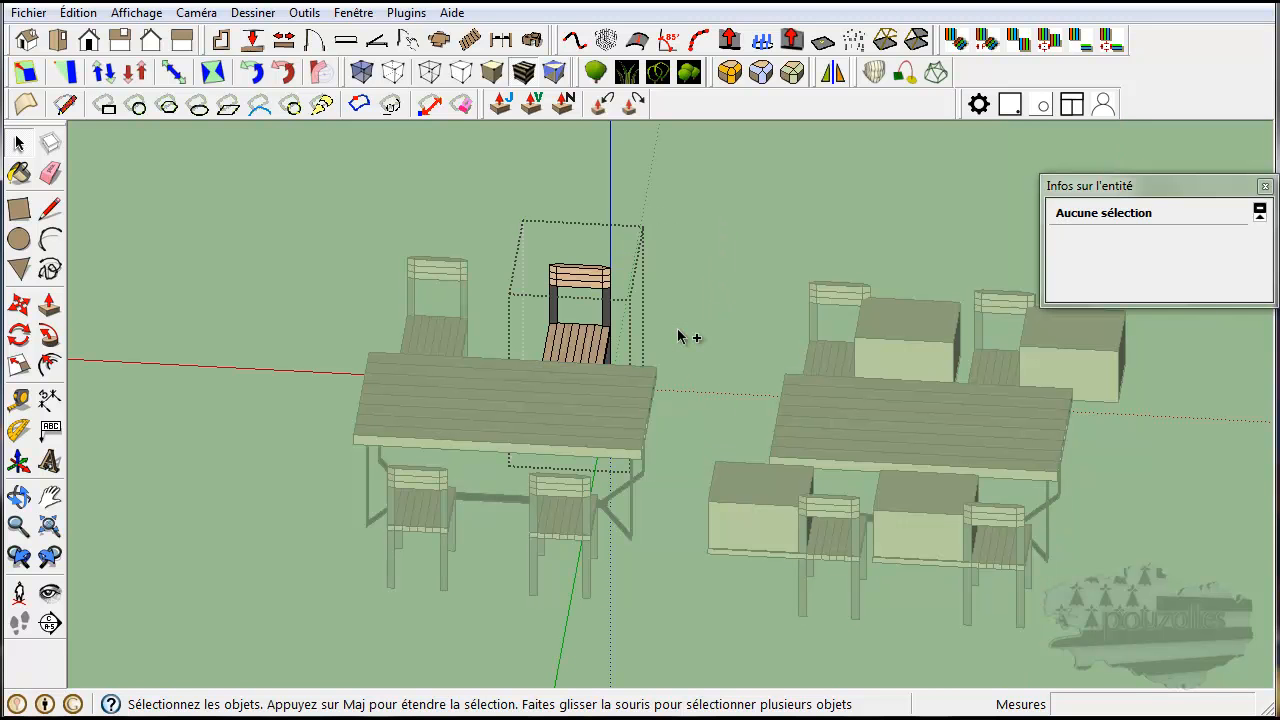
key(ctrl+z)
key(ctrl+z)
key(ctrl+z)
key(ctrl+z)
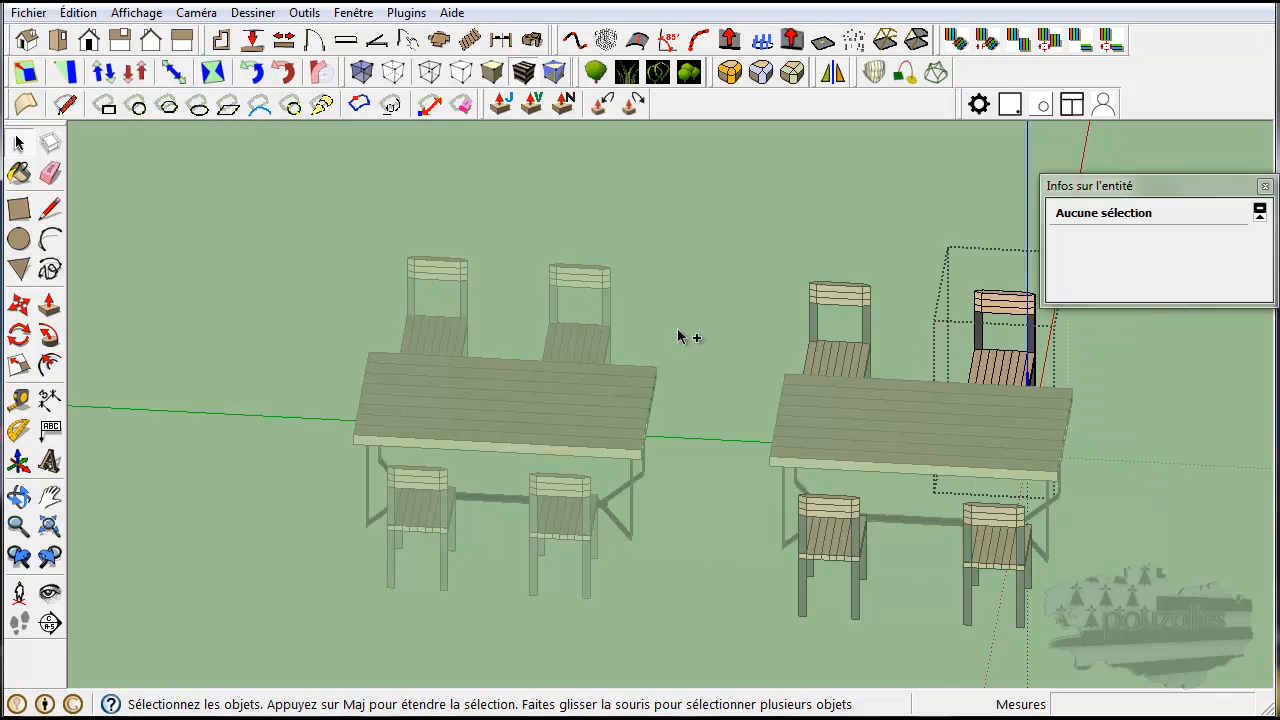
click(681, 300)
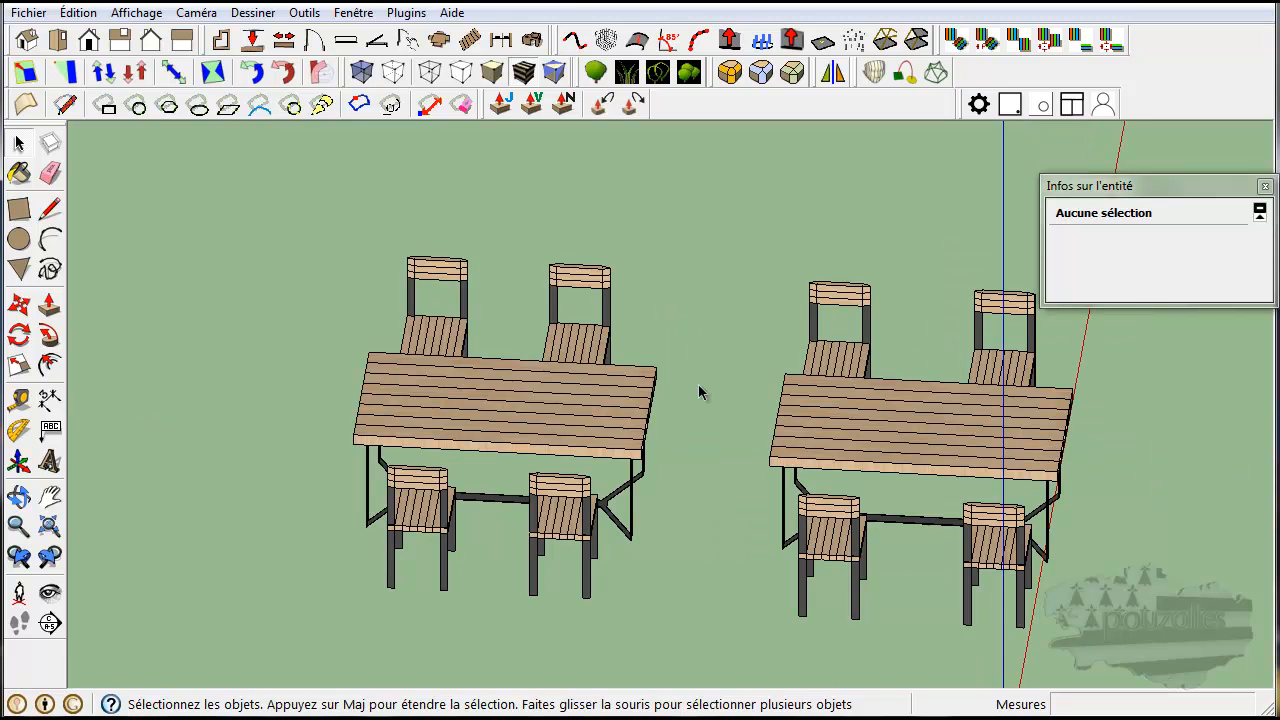
- Open the right-hand table component to view its editing context, then close it without changes
middle_drag(910, 646, 790, 610)
click(866, 461)
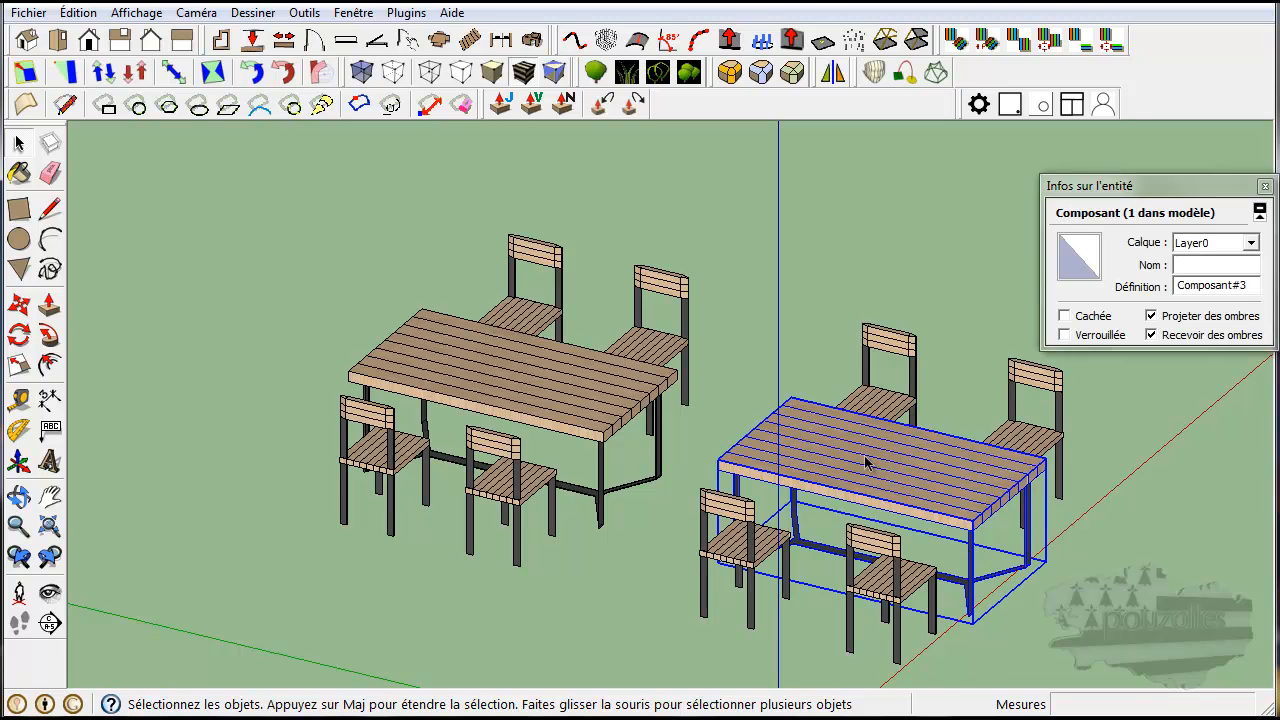
double_click(866, 461)
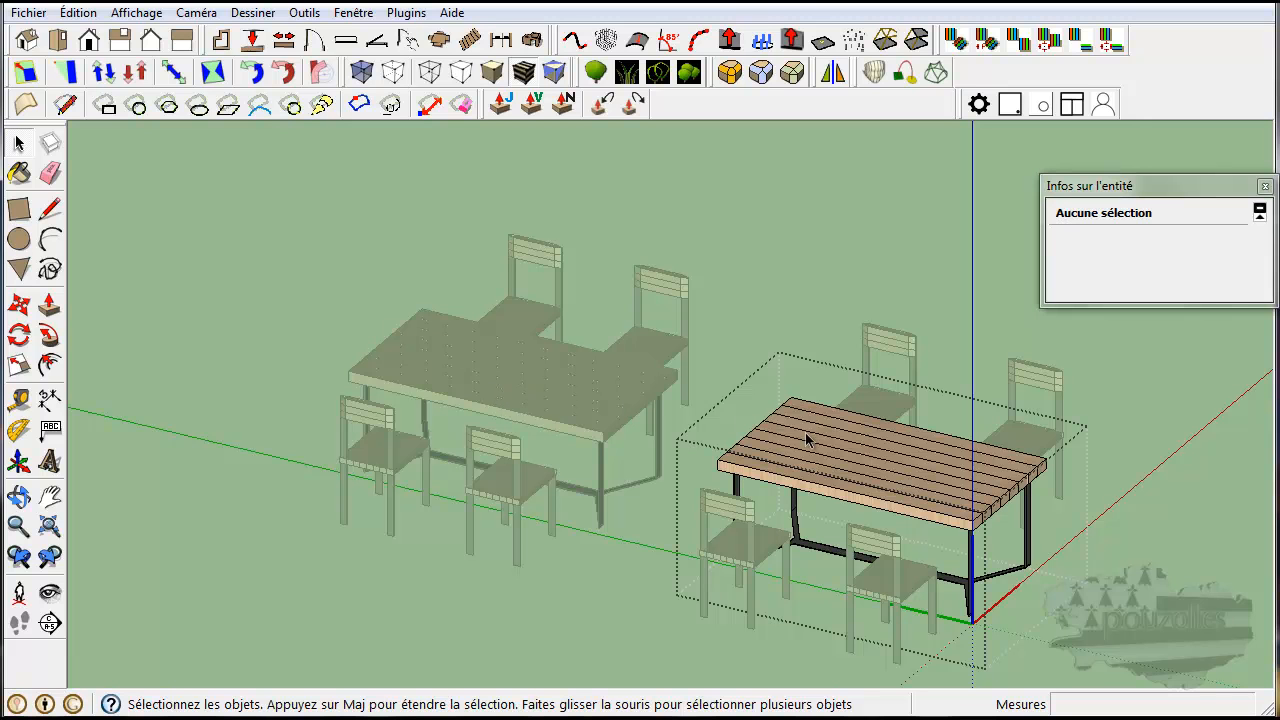
click(174, 309)
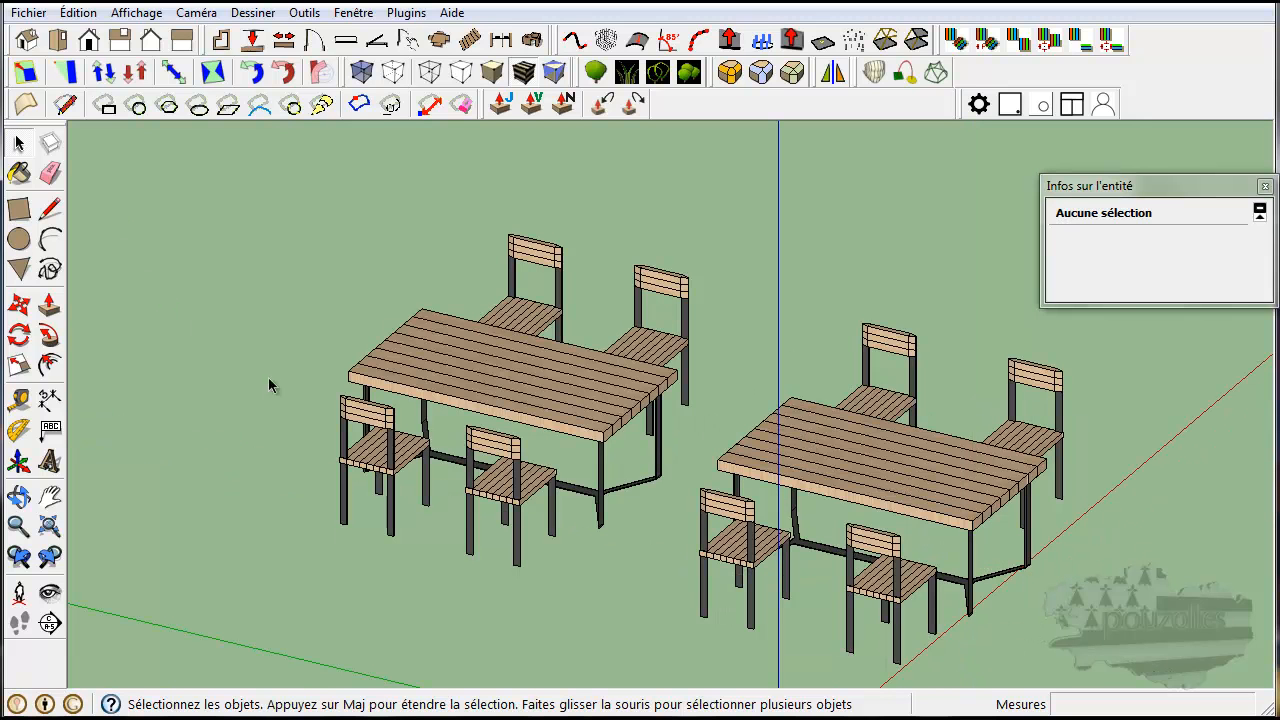
- Open the right-hand set's front right chair component to view its editing context, then close it without changes
double_click(908, 582)
middle_drag(908, 582, 763, 557)
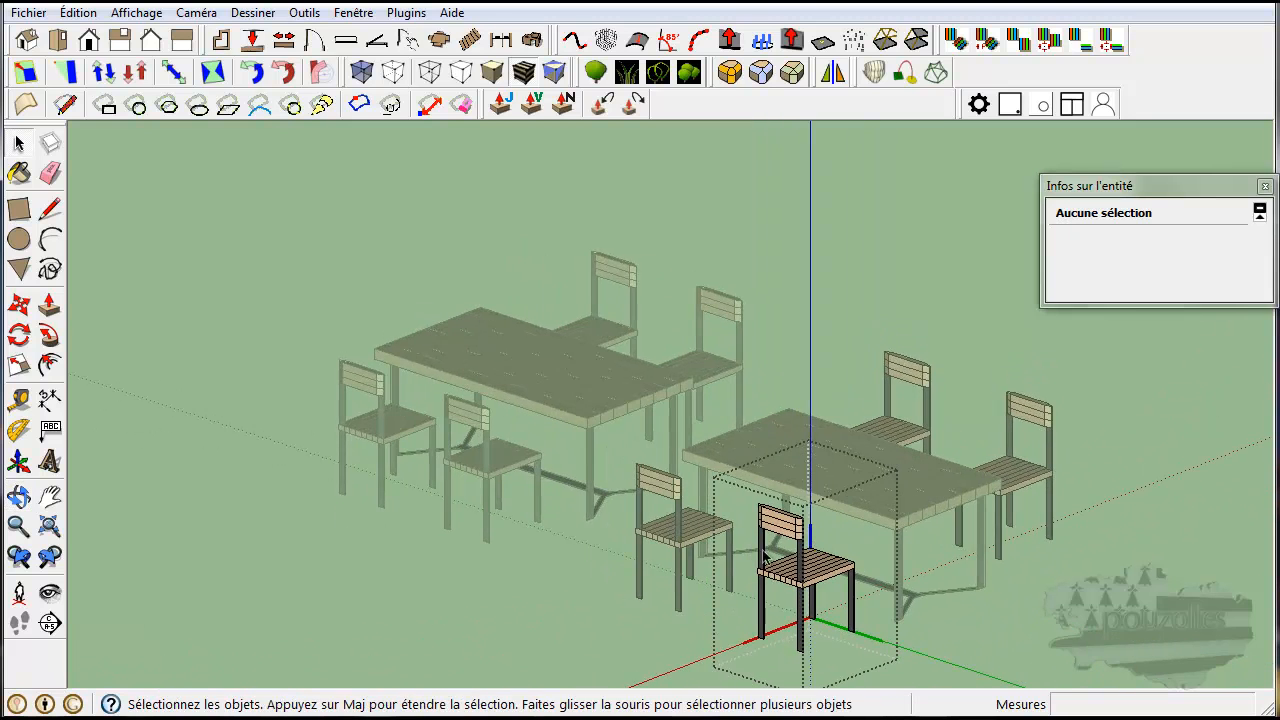
click(522, 595)
- Explode the right-hand set's front right chair component into loose geometry
click(809, 568)
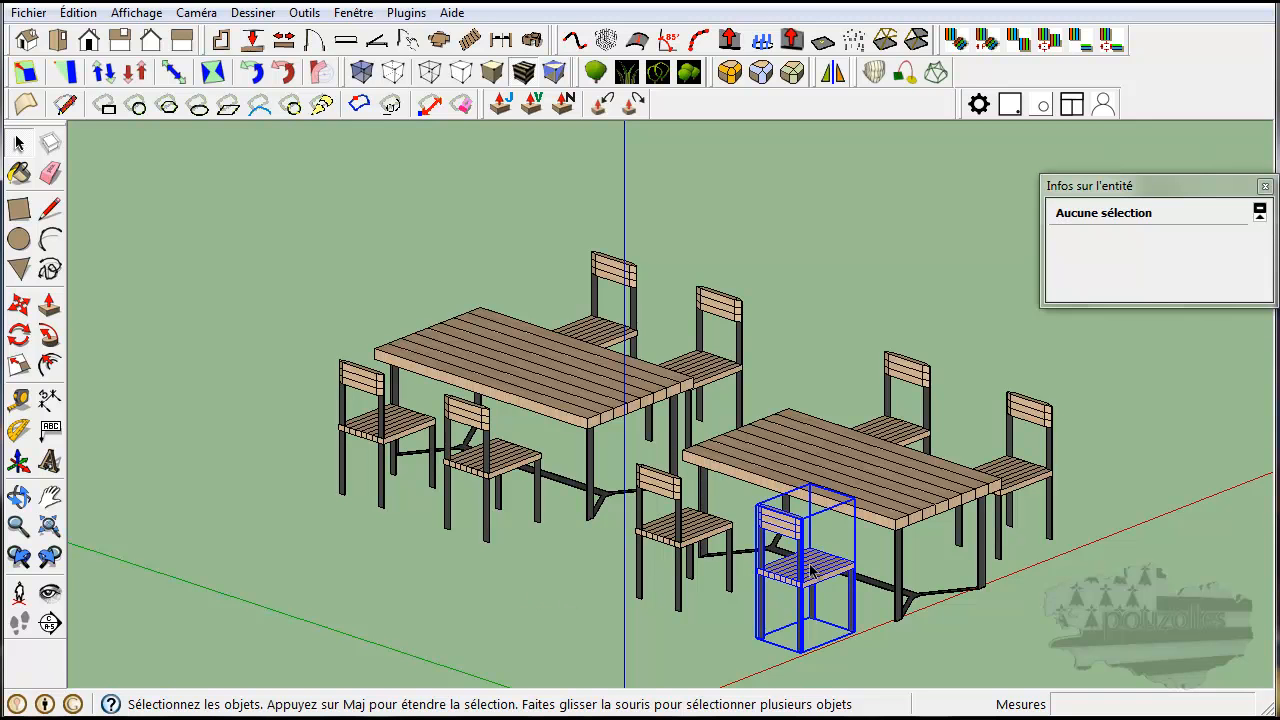
right_click(814, 570)
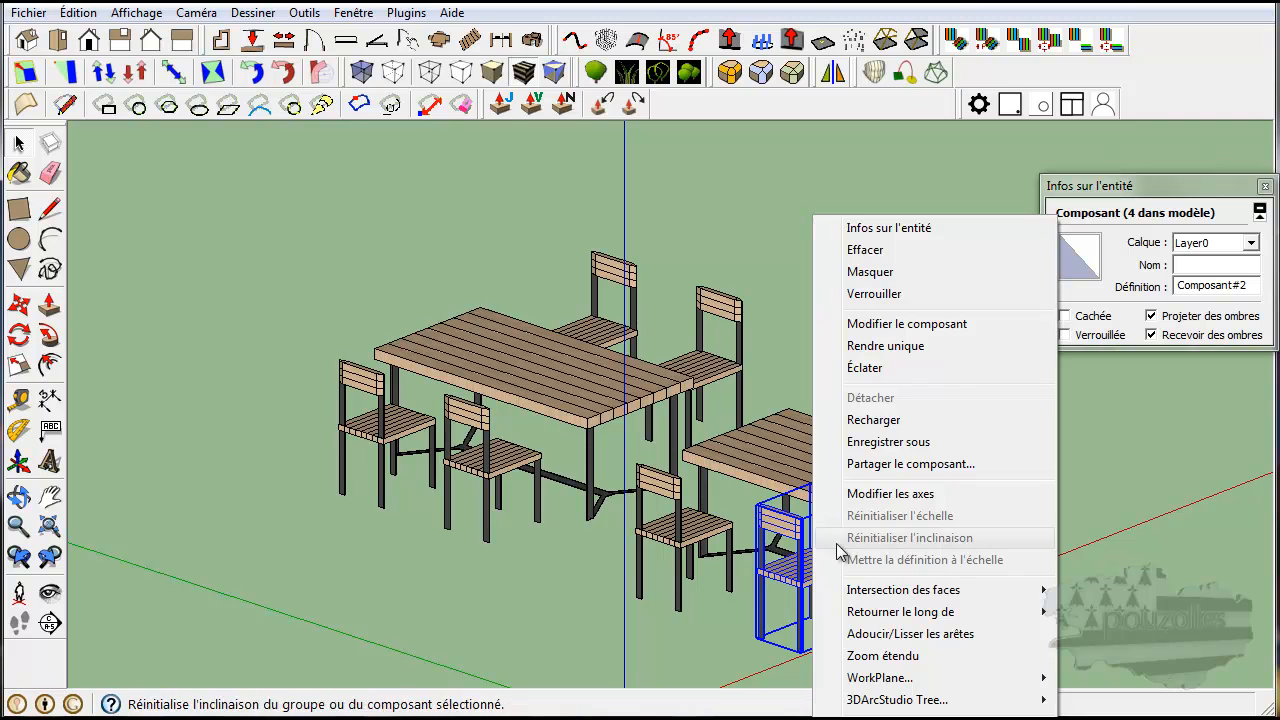
click(880, 368)
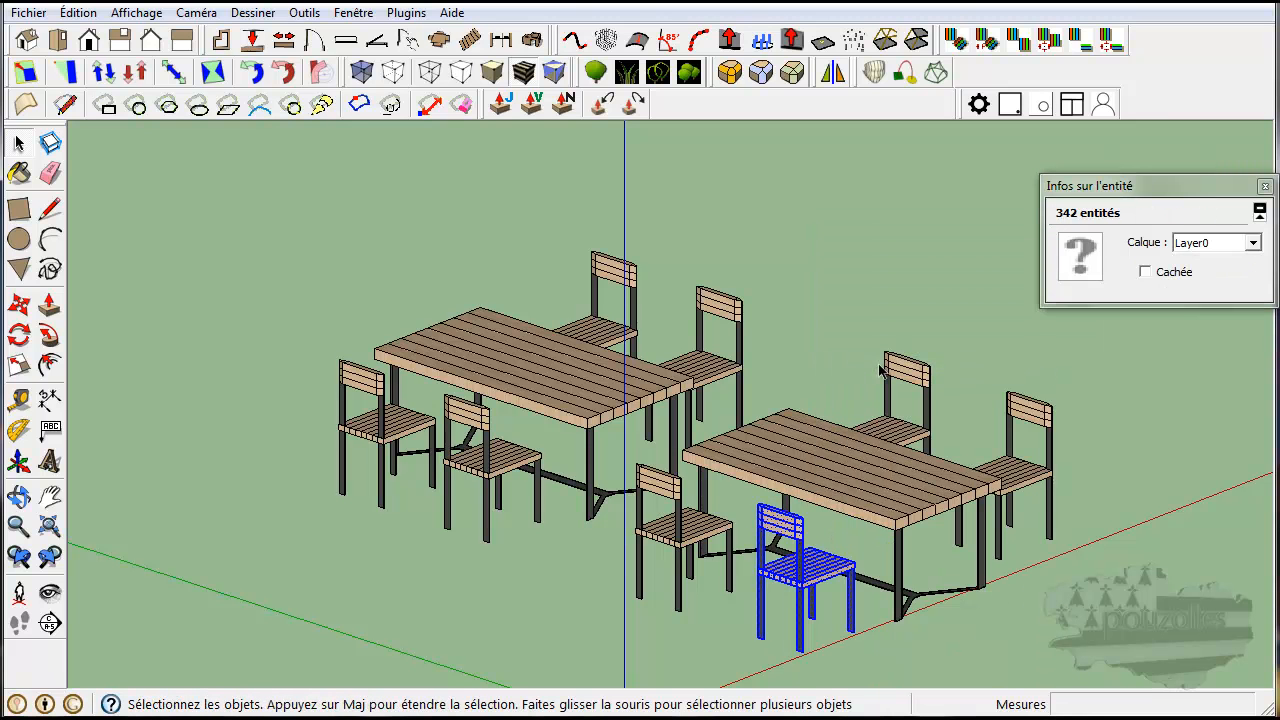
- Pull the top face of the exploded chair's outermost seat slat up about 0.28 m
scroll(800, 580, up, 2)
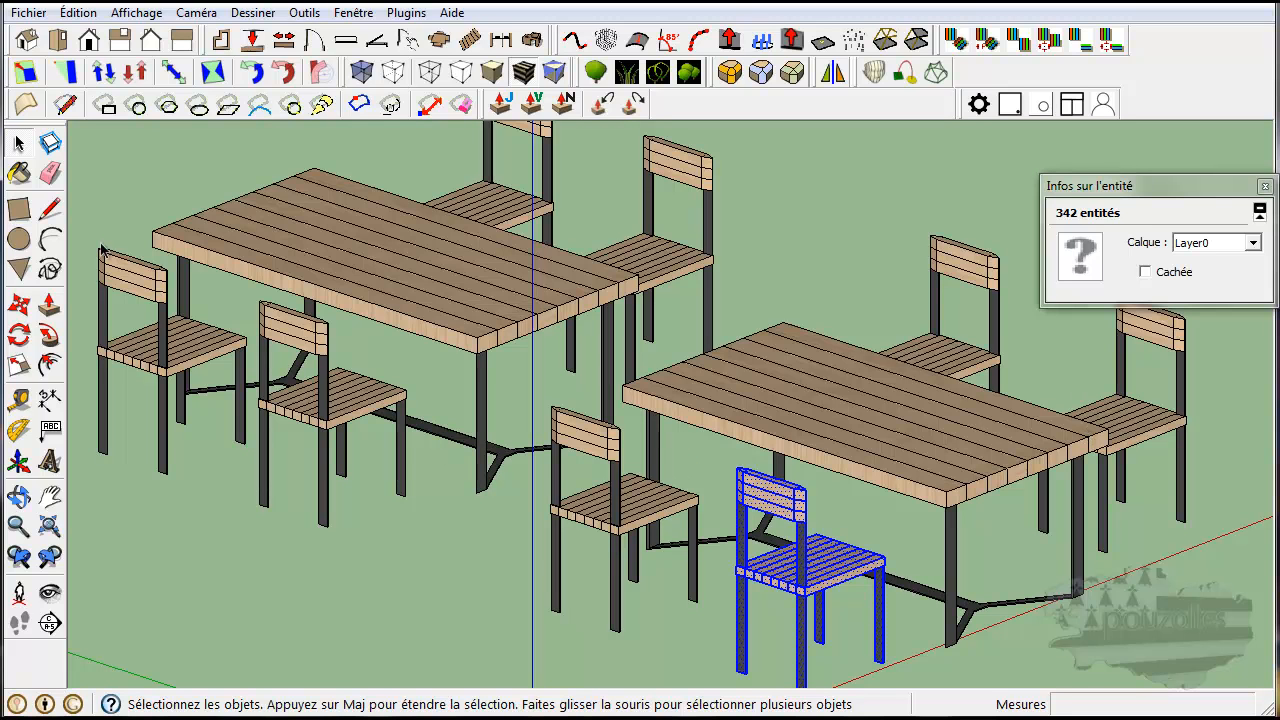
click(784, 570)
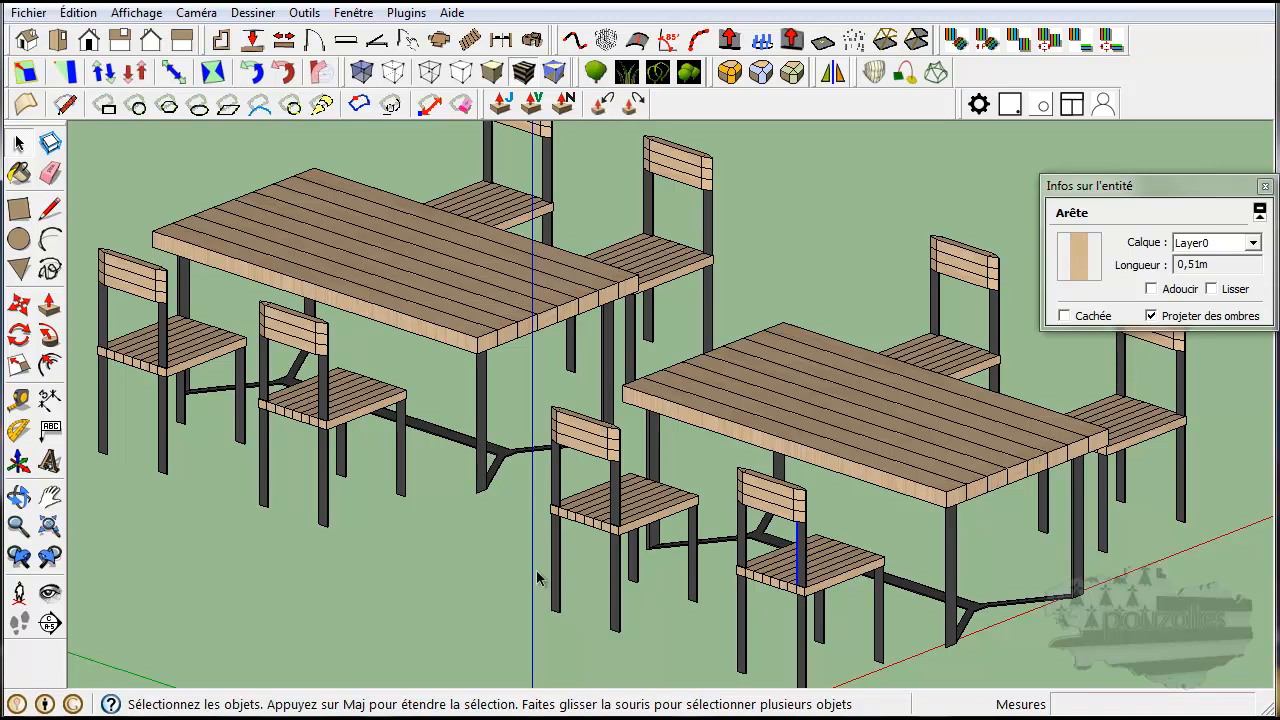
click(49, 305)
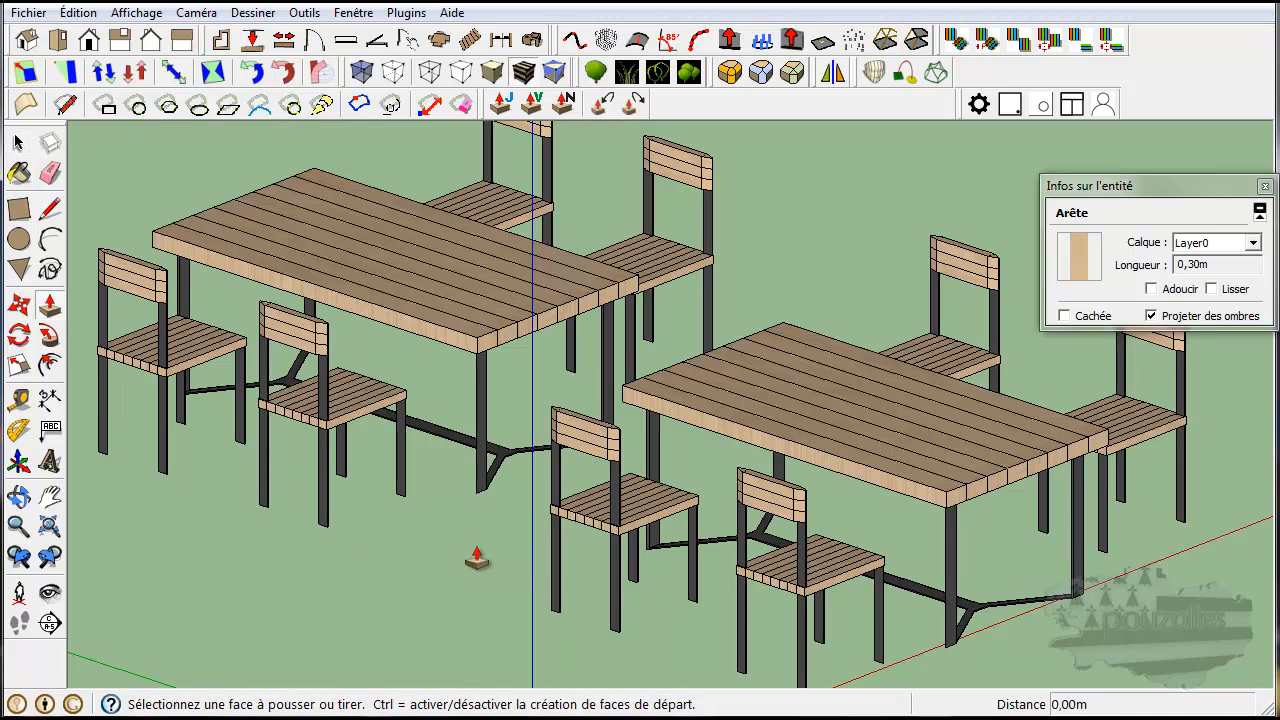
click(845, 585)
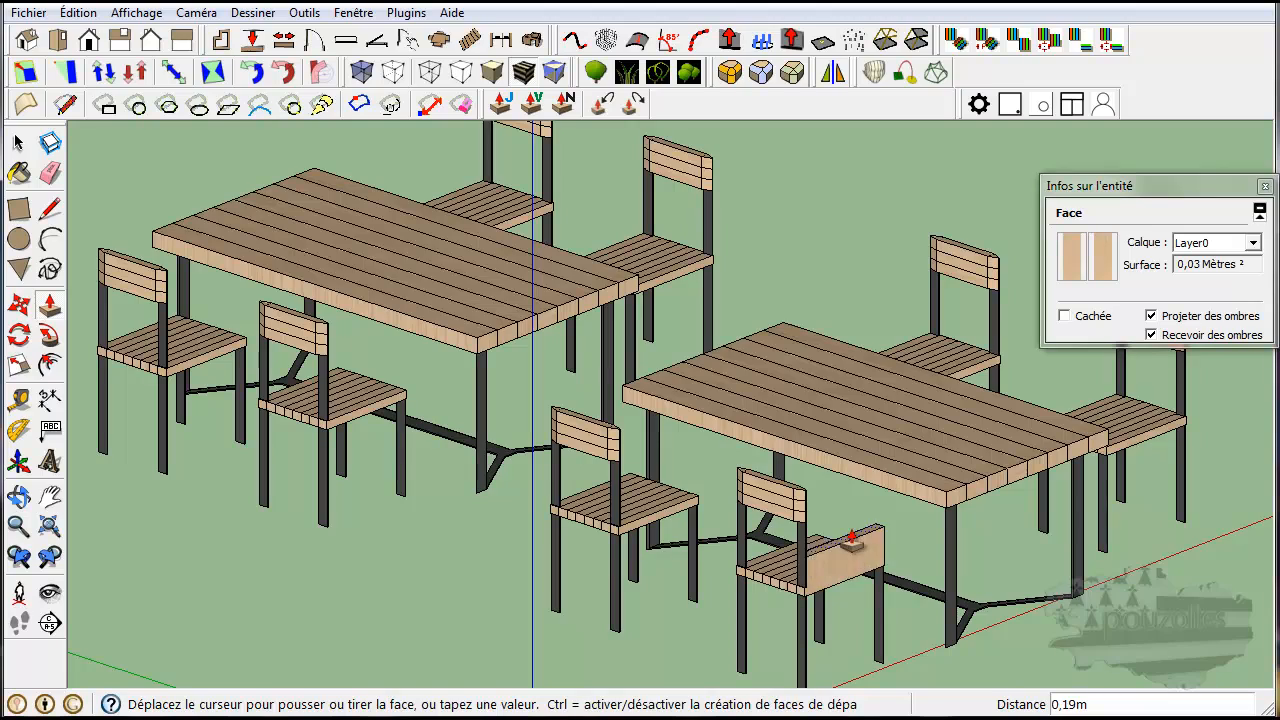
click(855, 500)
middle_drag(912, 672, 966, 658)
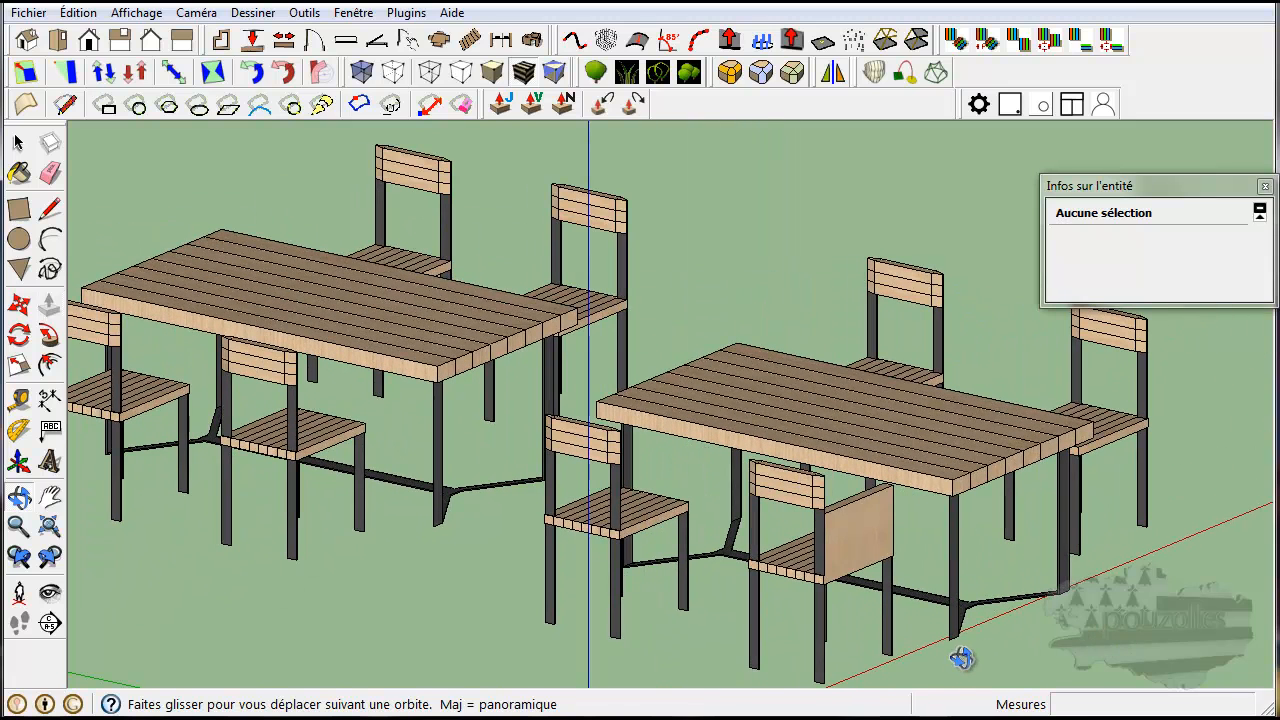
- Select all connected geometry of the exploded chair, review the commands available for it, and dismiss them
key(p)
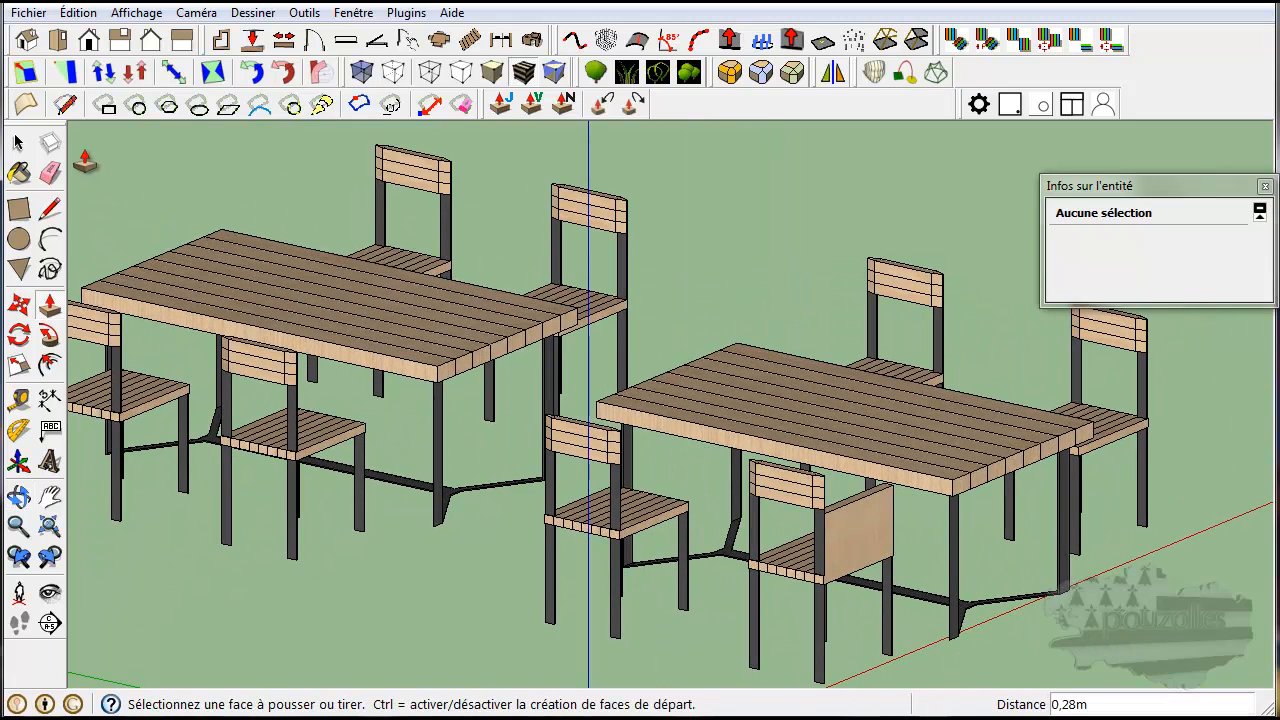
click(18, 143)
click(776, 567)
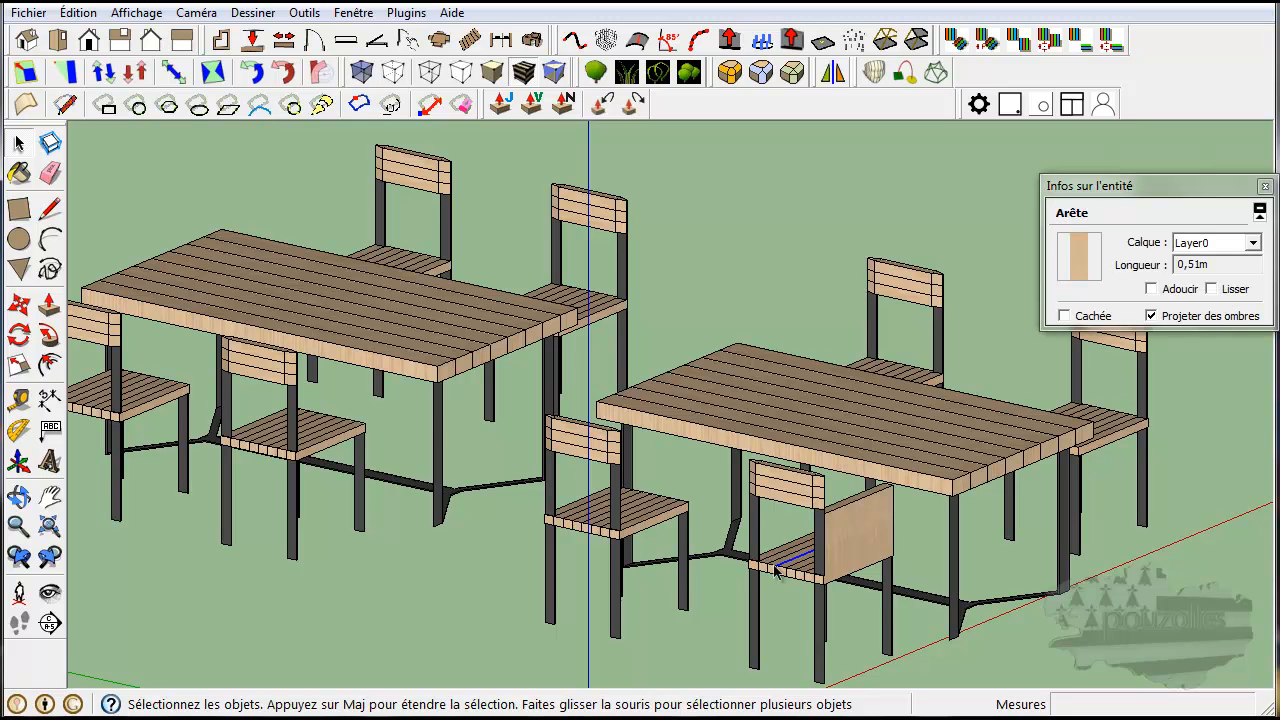
triple_click(776, 567)
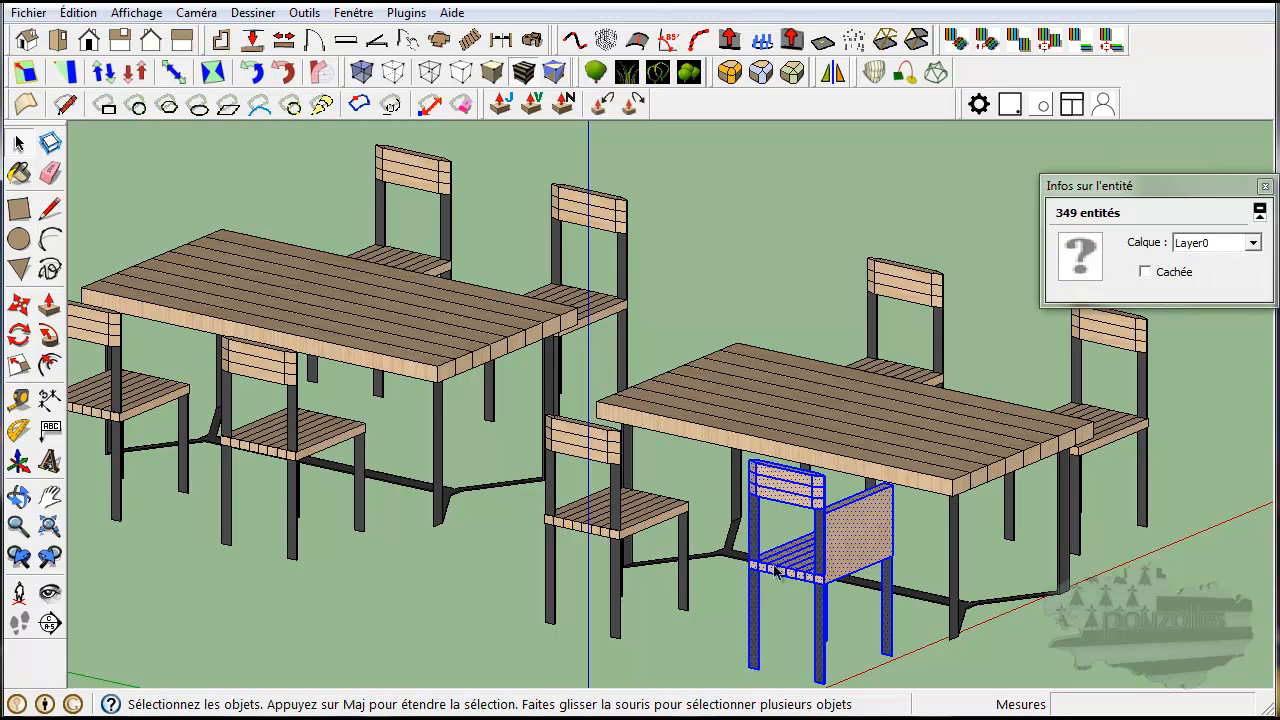
right_click(776, 572)
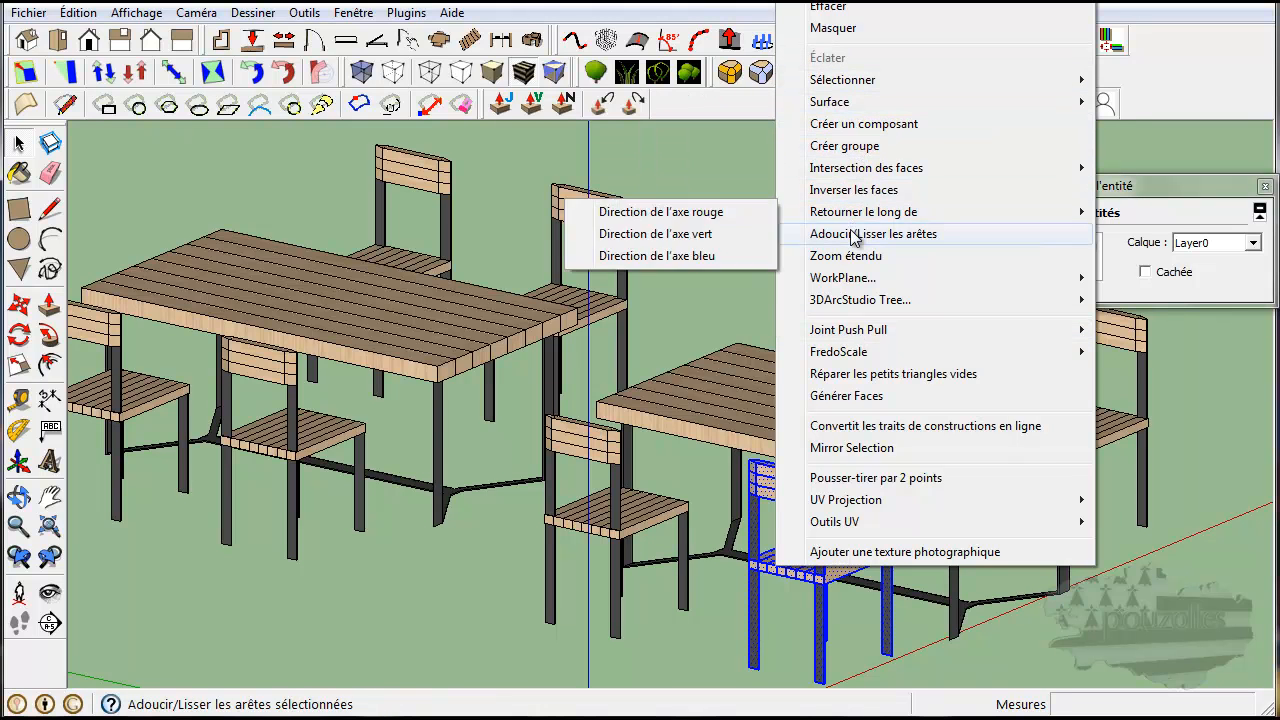
click(638, 530)
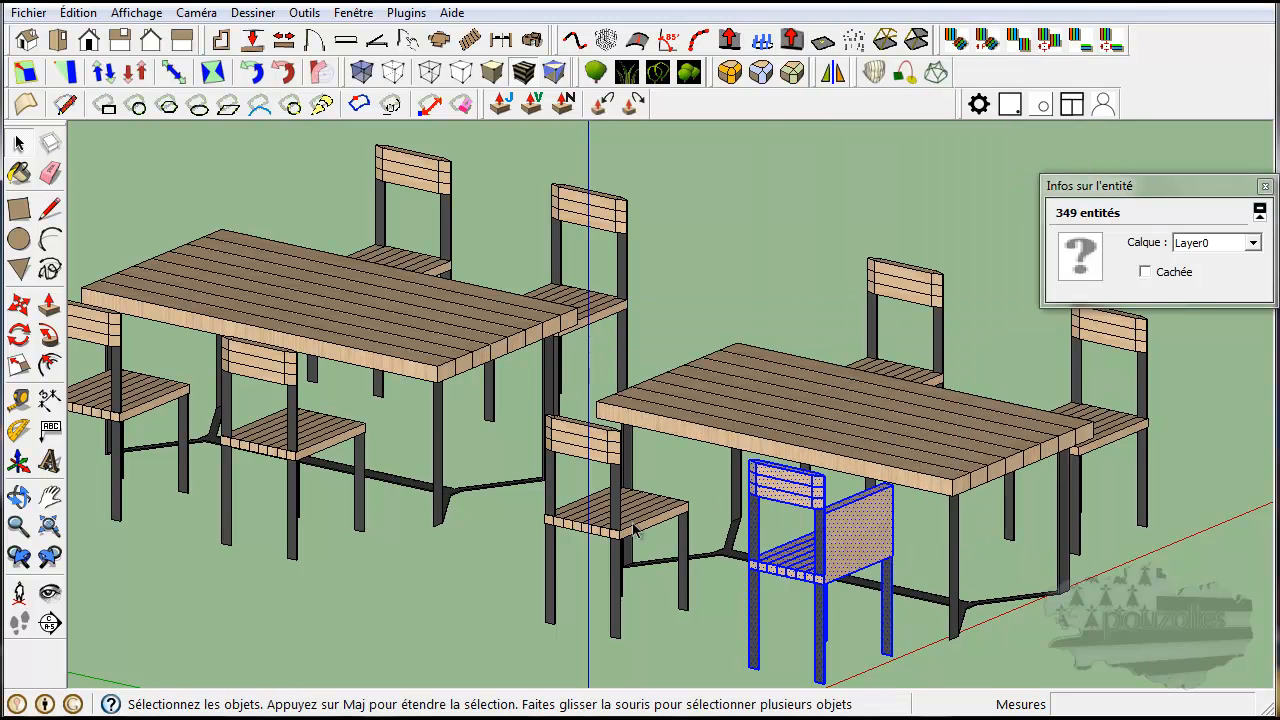
- Start reloading the right-hand set's front left chair component, look through the SketchUp models in Mes documents, and cancel
click(636, 530)
right_click(658, 511)
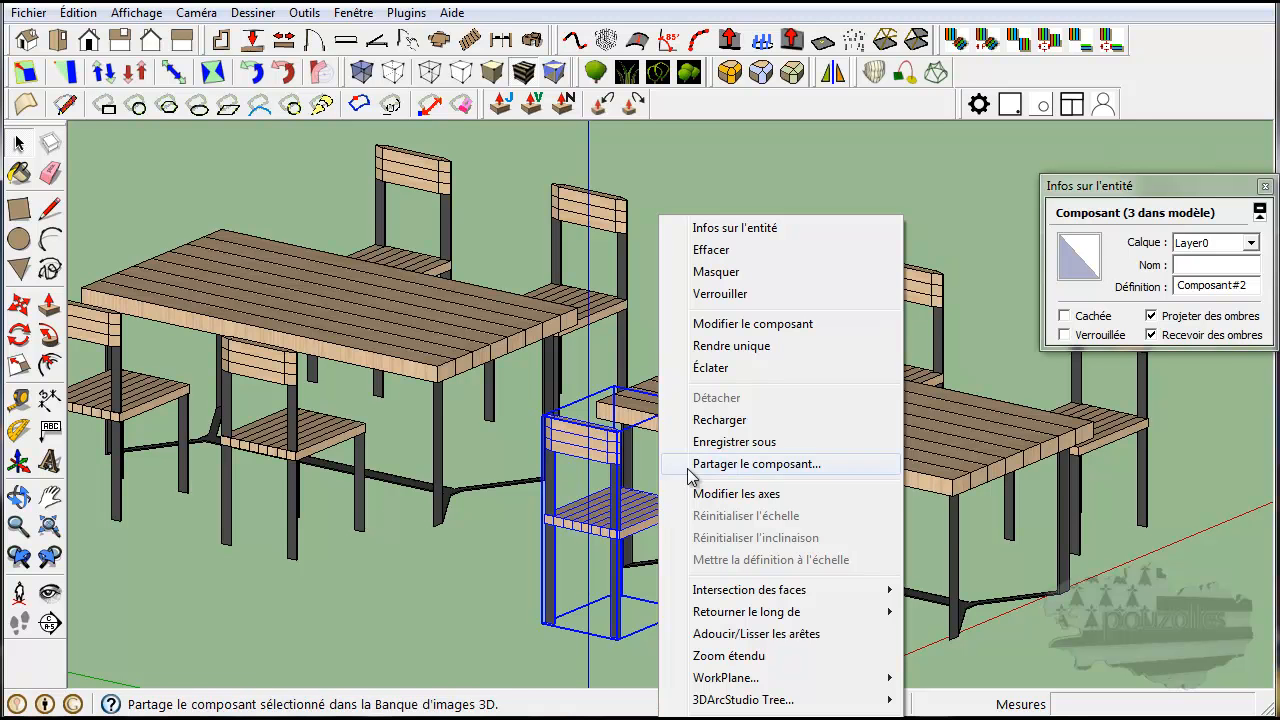
click(729, 427)
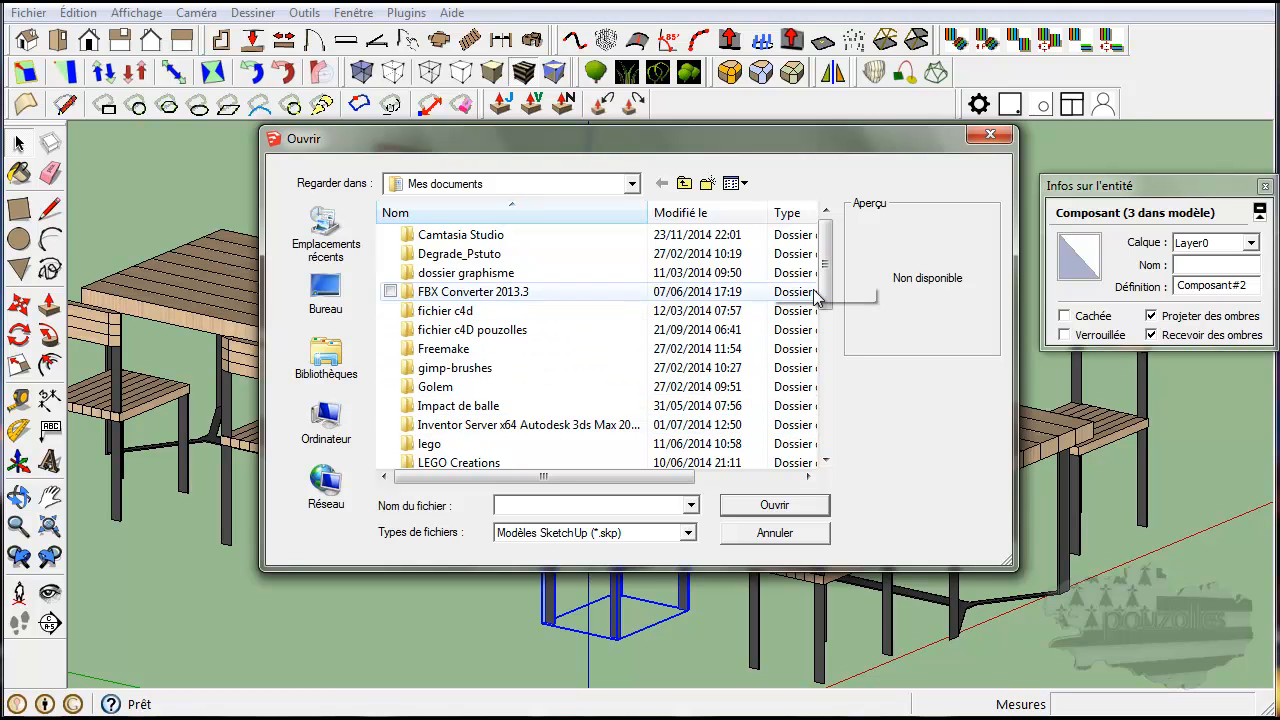
drag(828, 277, 829, 280)
drag(828, 316, 833, 421)
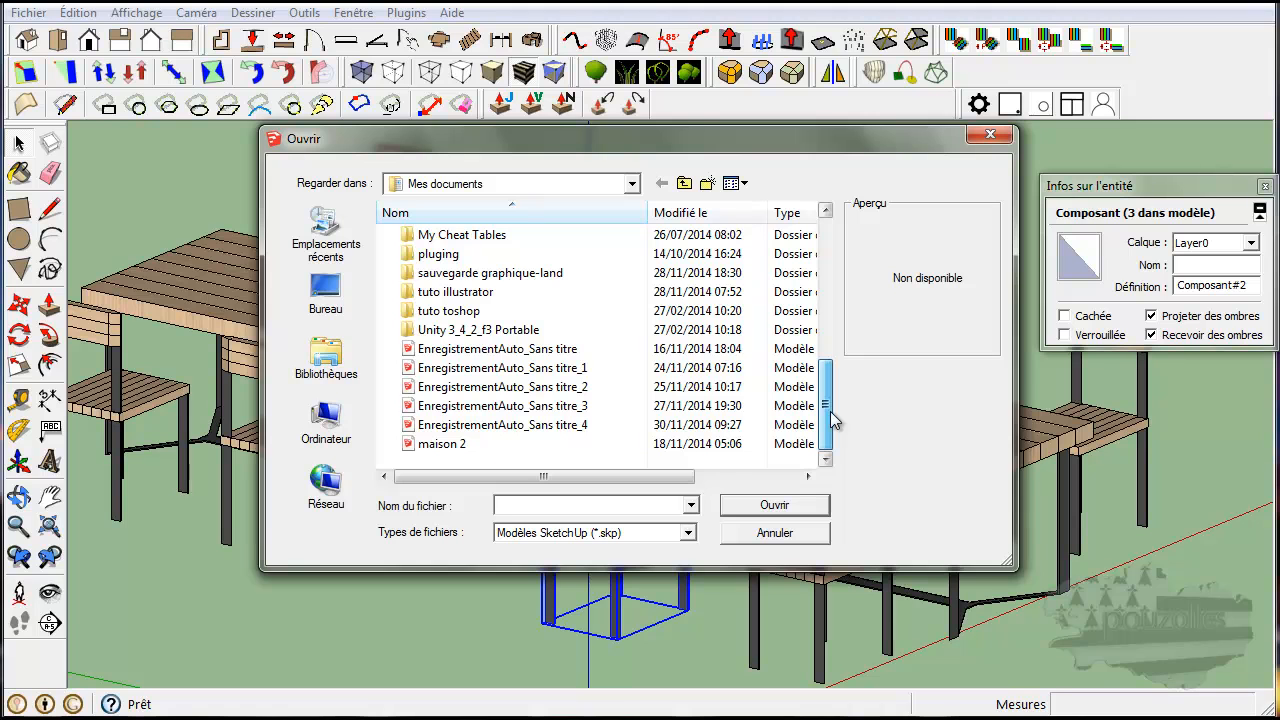
click(489, 352)
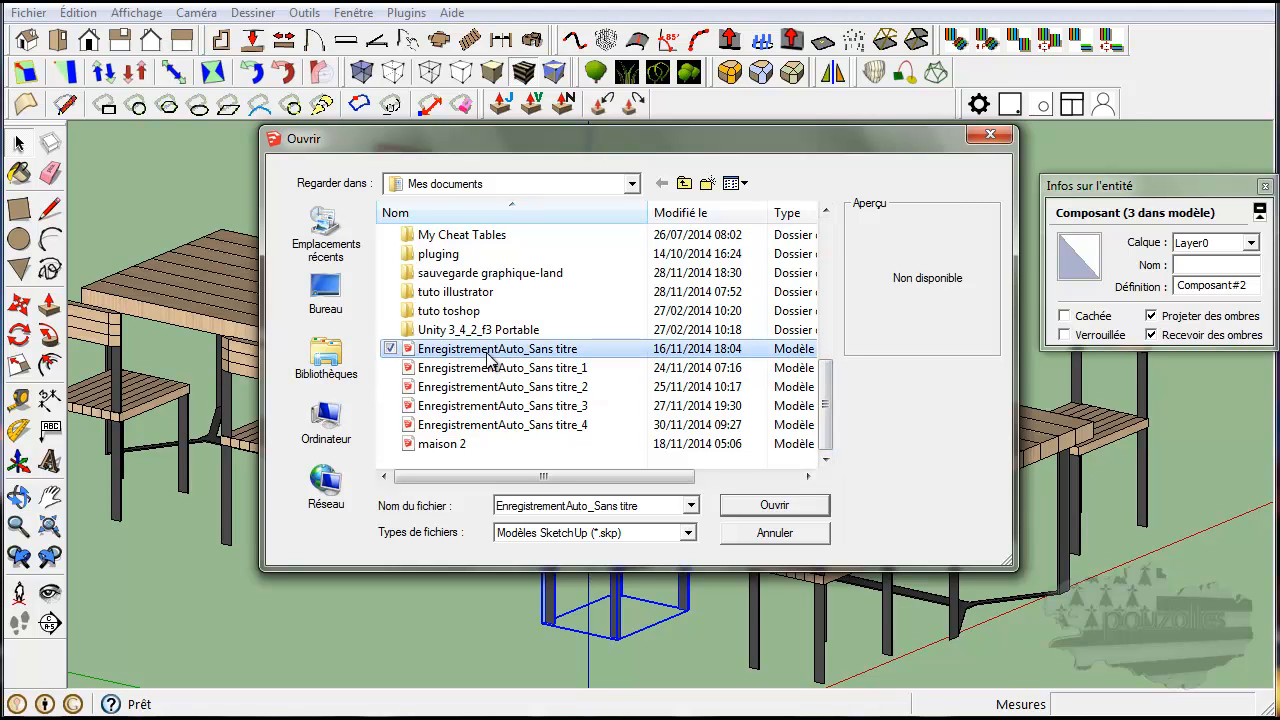
click(485, 372)
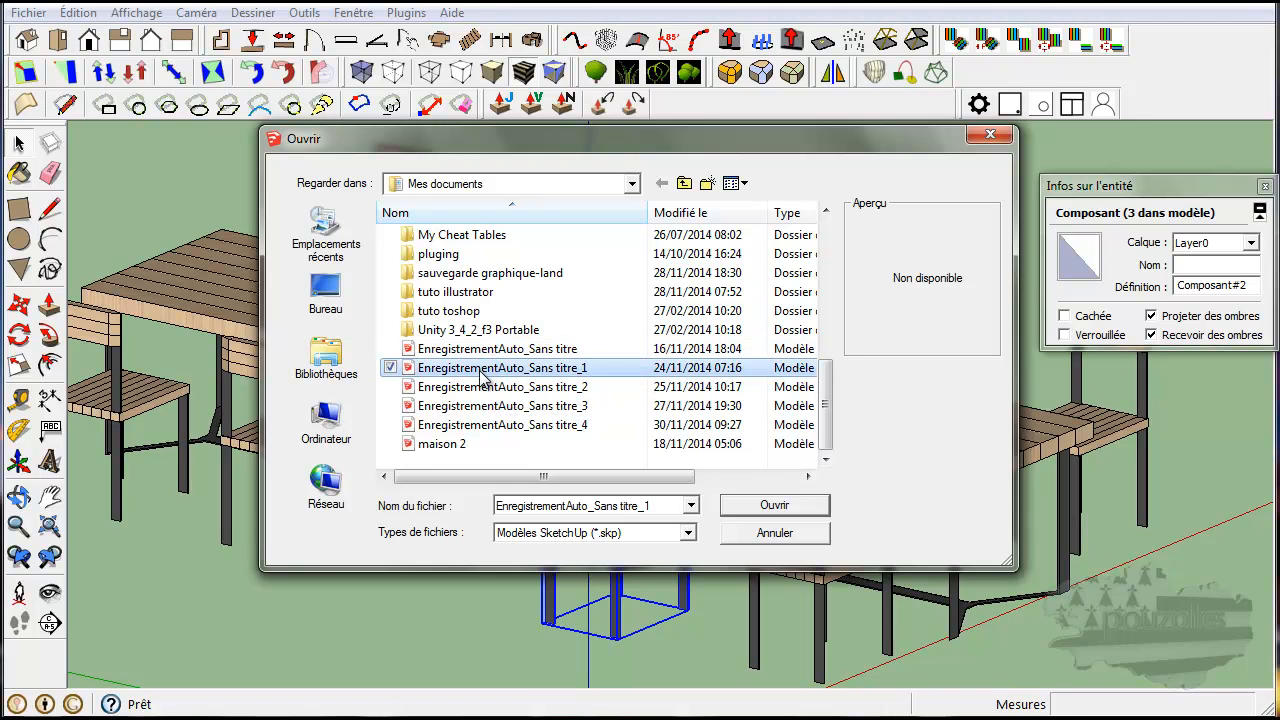
click(486, 389)
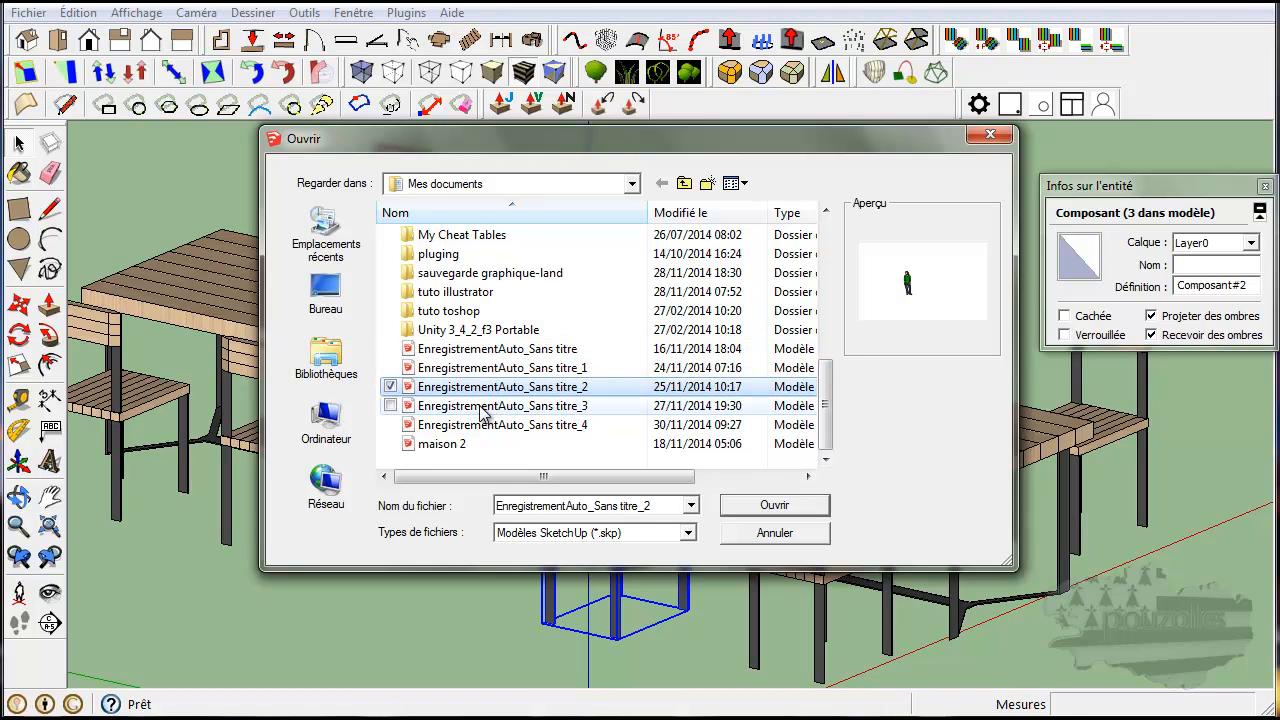
click(483, 406)
click(482, 426)
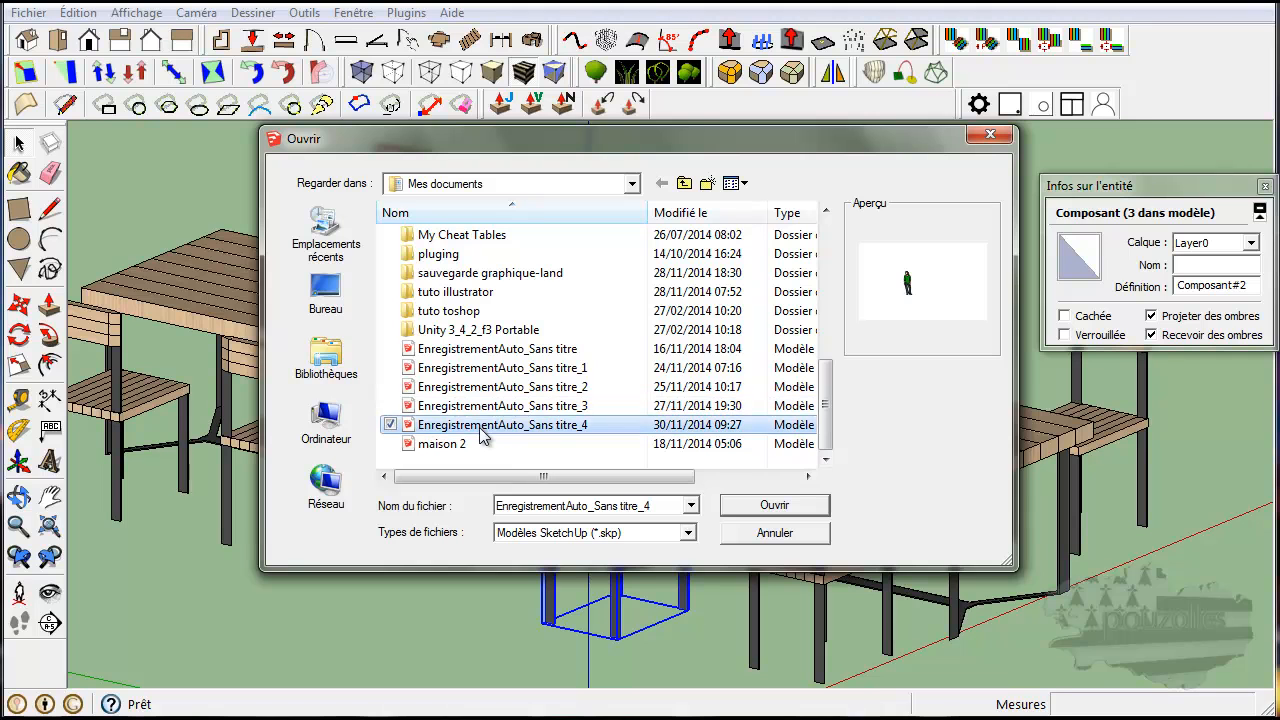
click(447, 446)
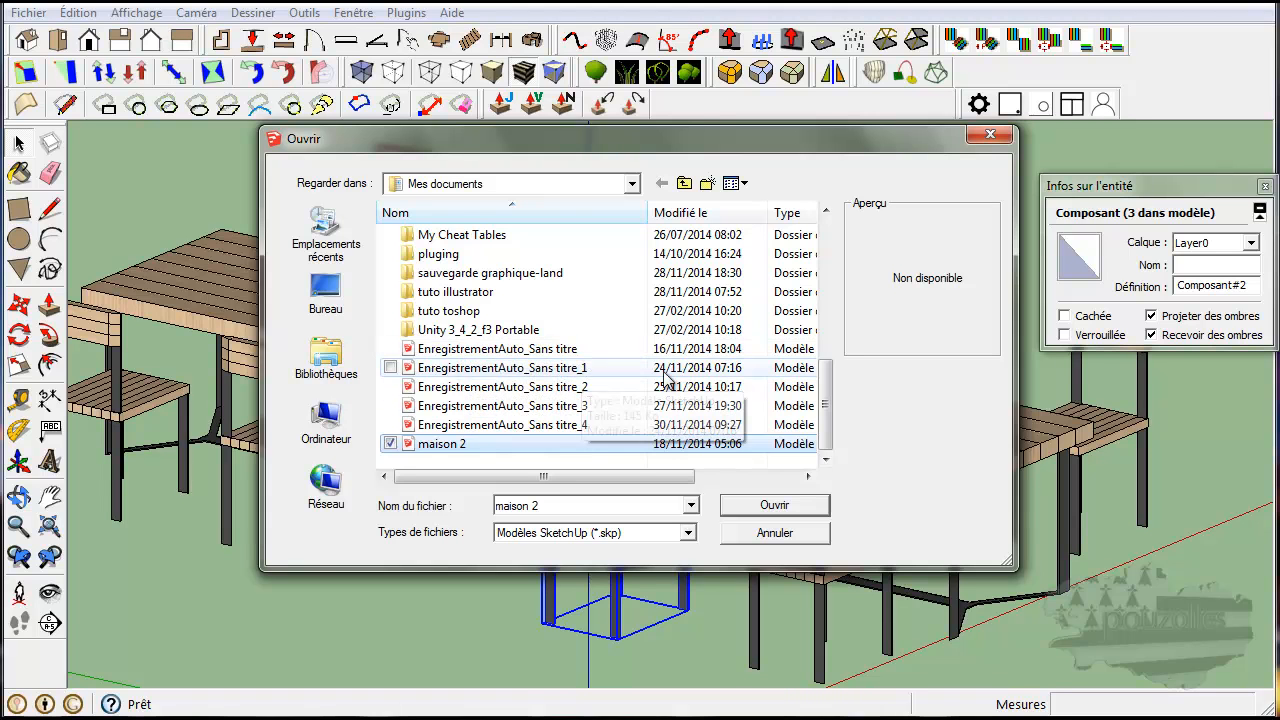
click(989, 137)
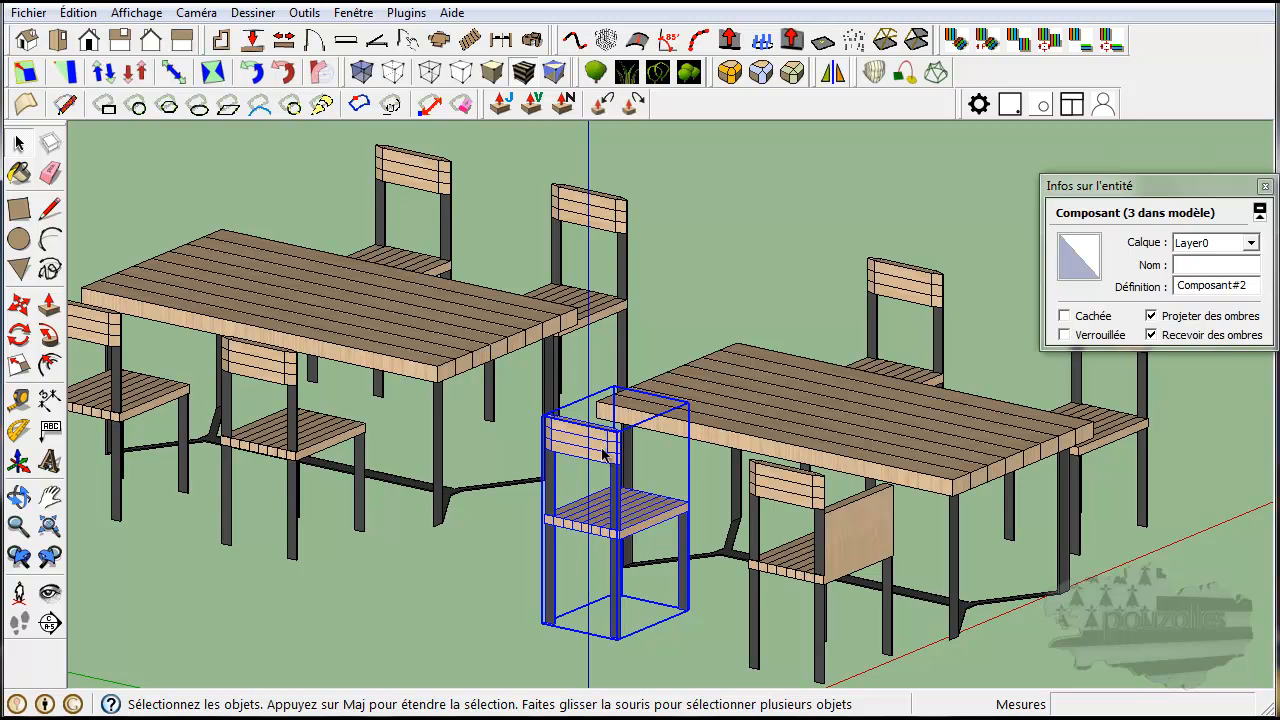
- Start reloading the same chair component again, browse the model c4d folder and its House - 8 subfolder, and cancel
right_click(605, 452)
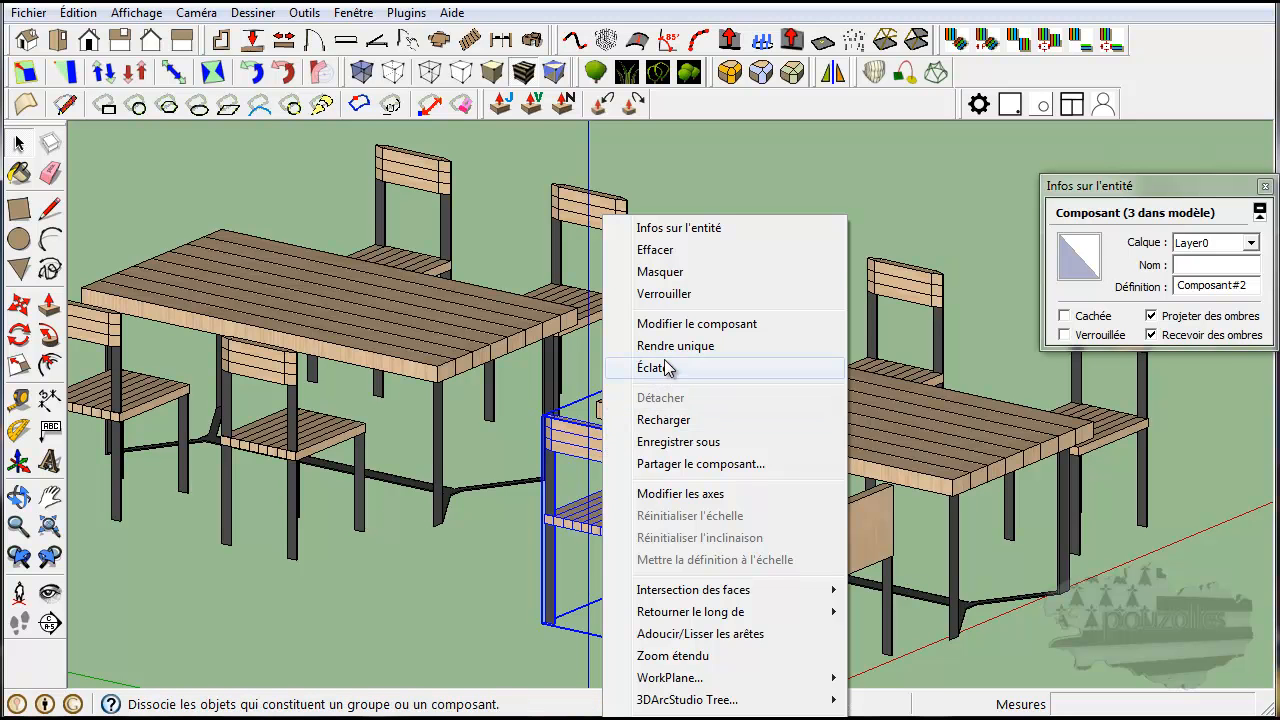
click(664, 419)
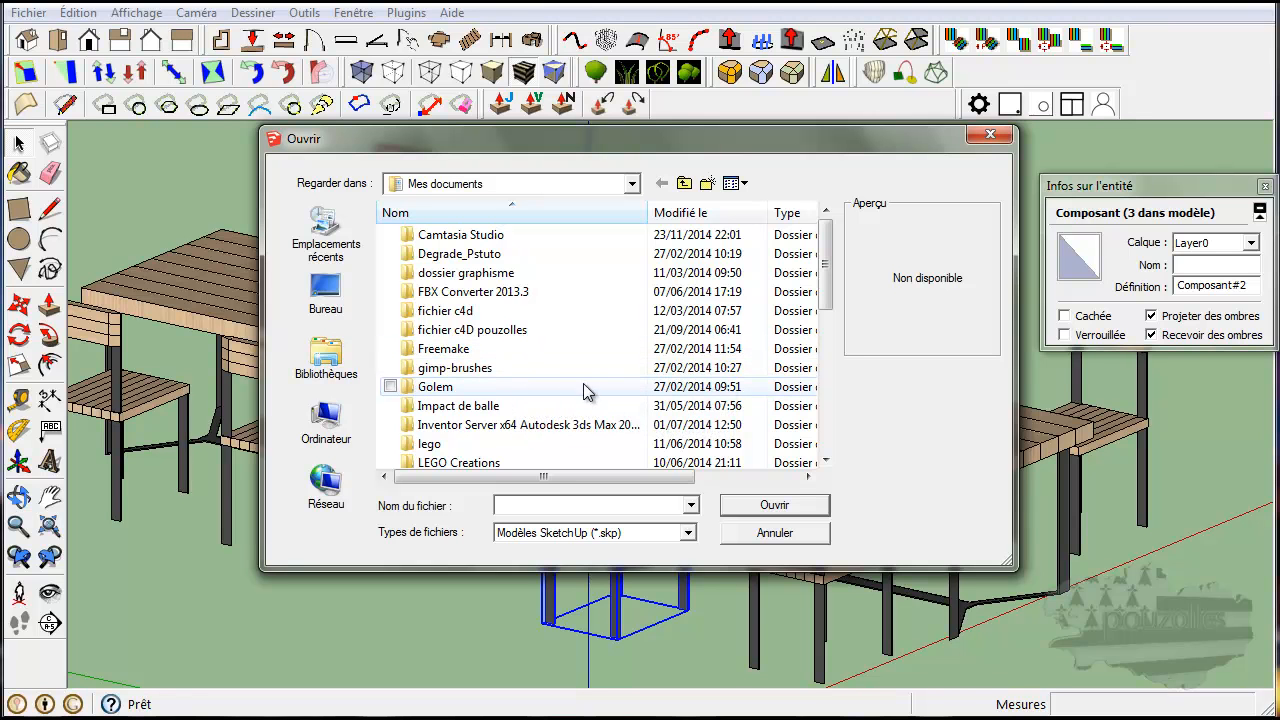
drag(824, 269, 824, 334)
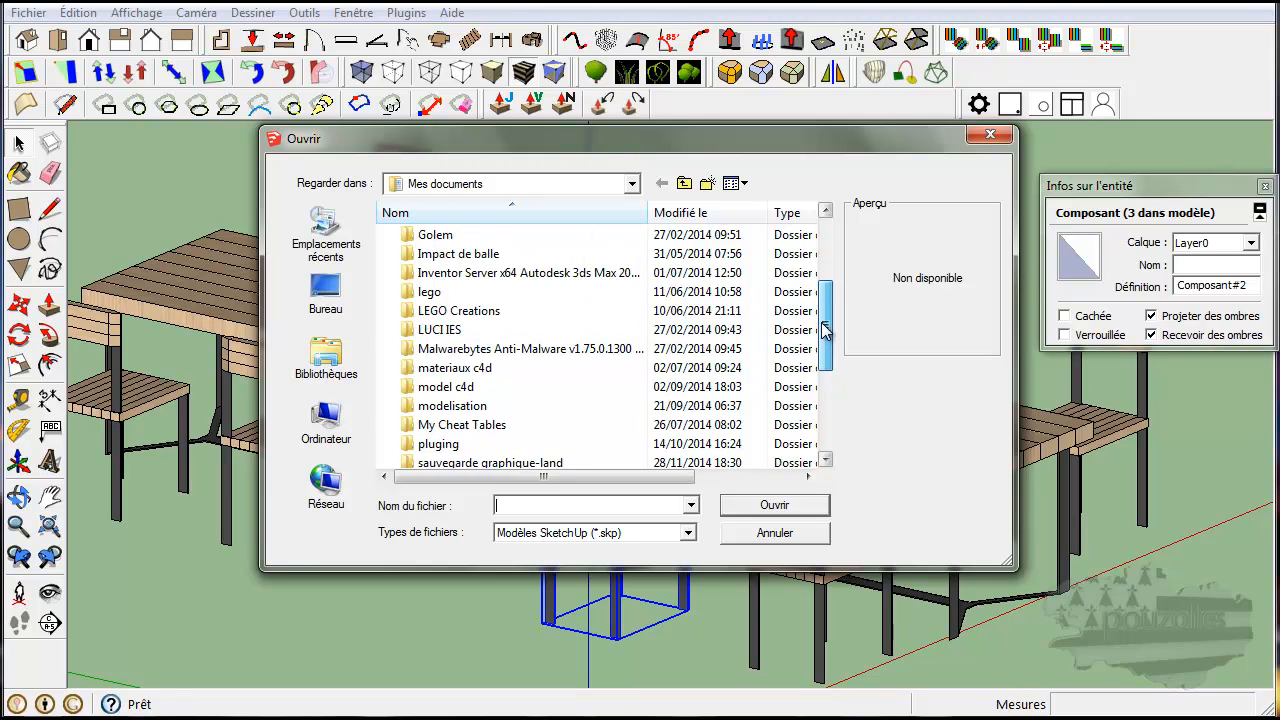
double_click(418, 386)
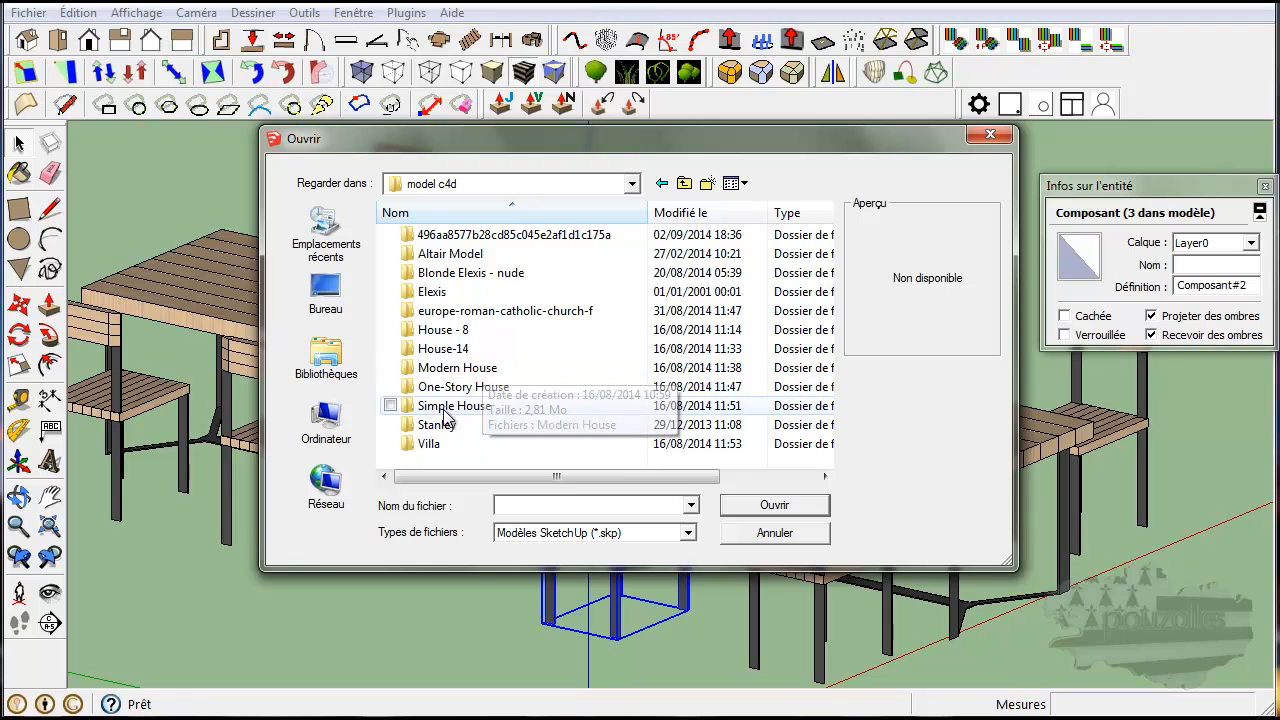
double_click(416, 329)
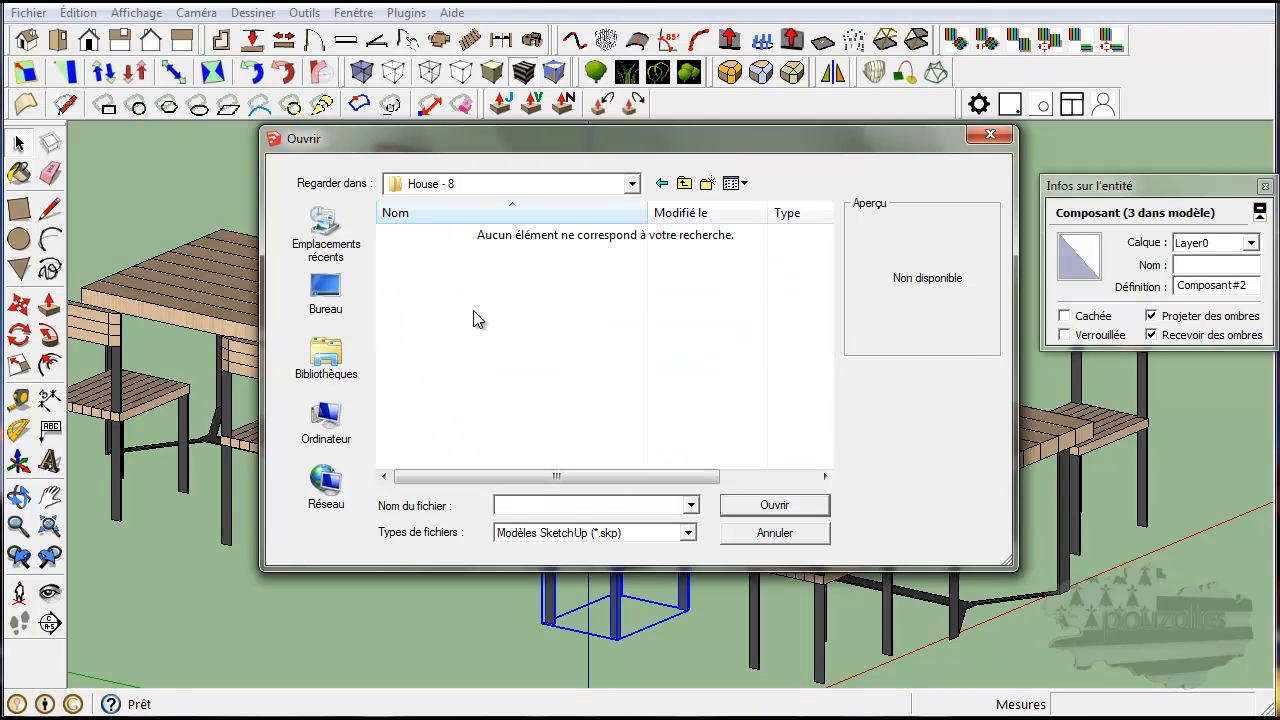
click(989, 135)
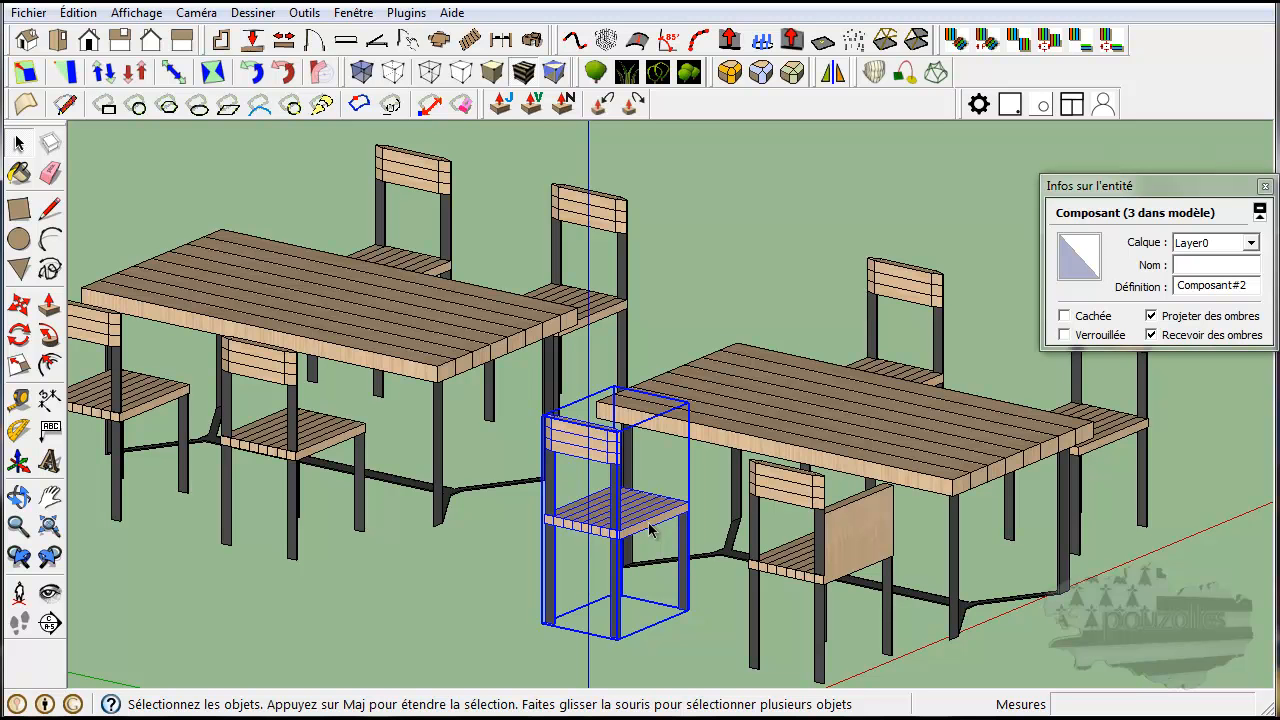
- Copy the right-hand table component about 3.37 m along the red axis, in front of the two sets
scroll(650, 530, down, 4)
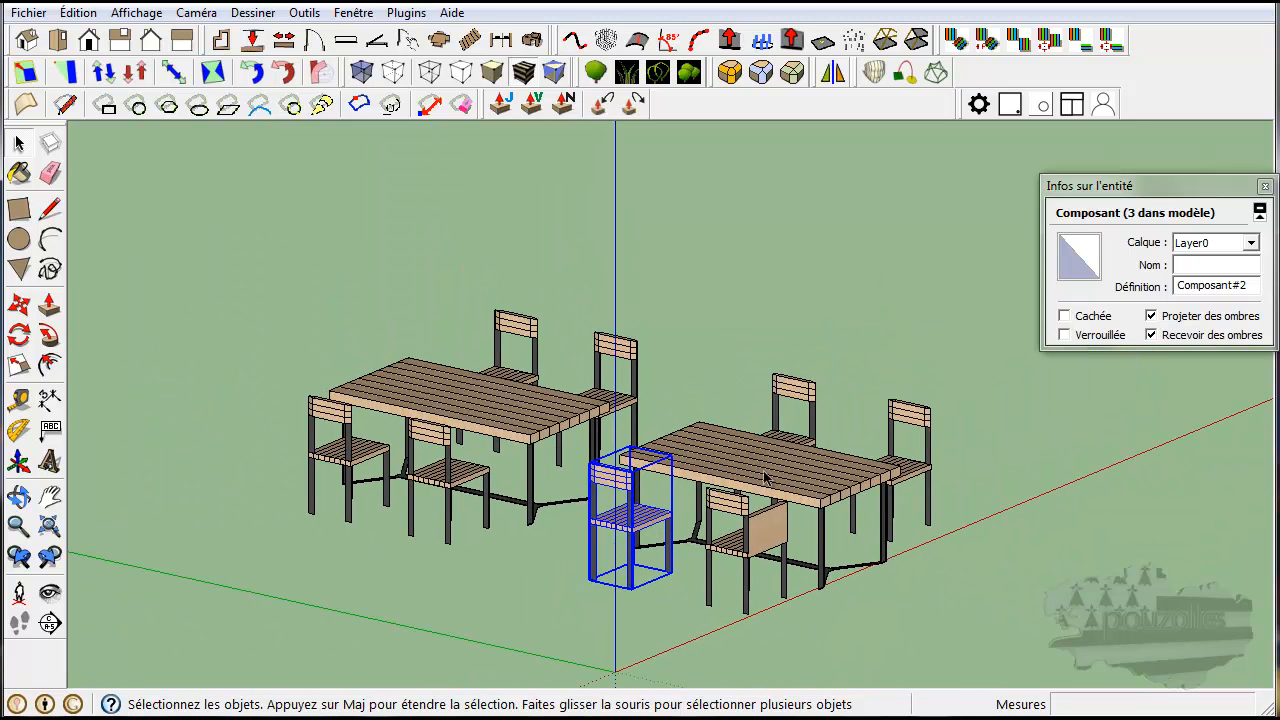
click(764, 478)
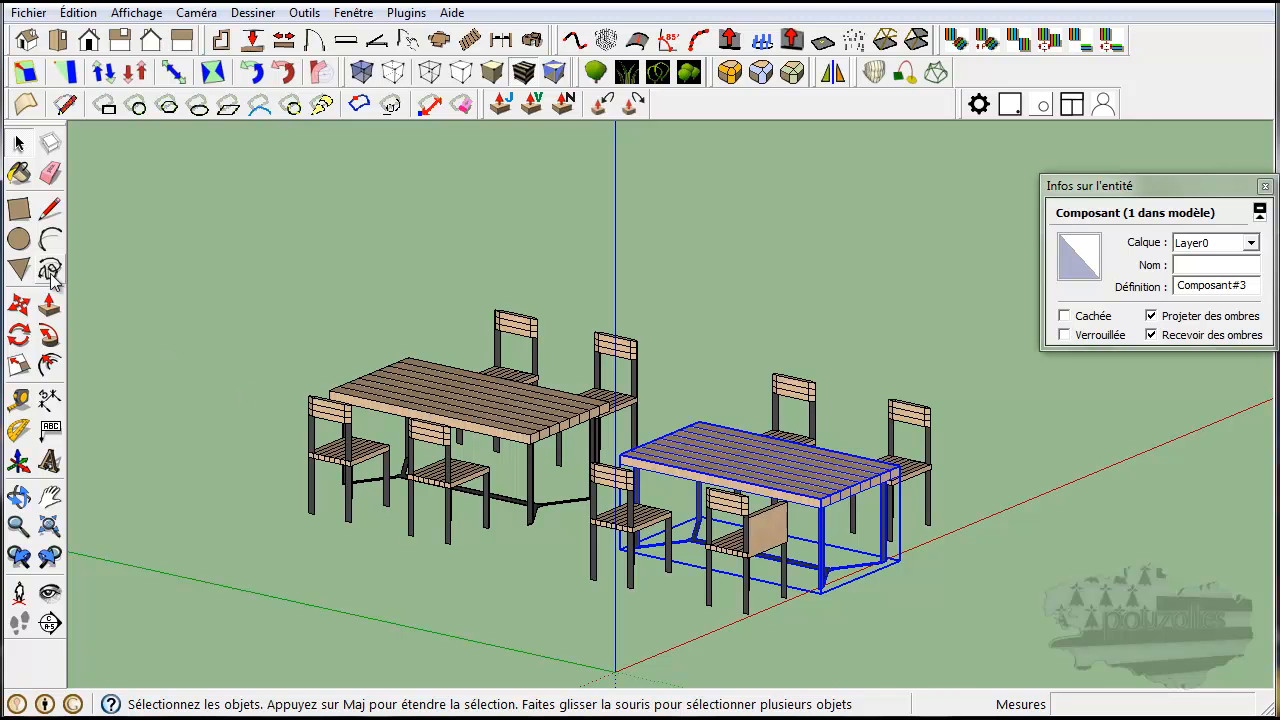
click(20, 307)
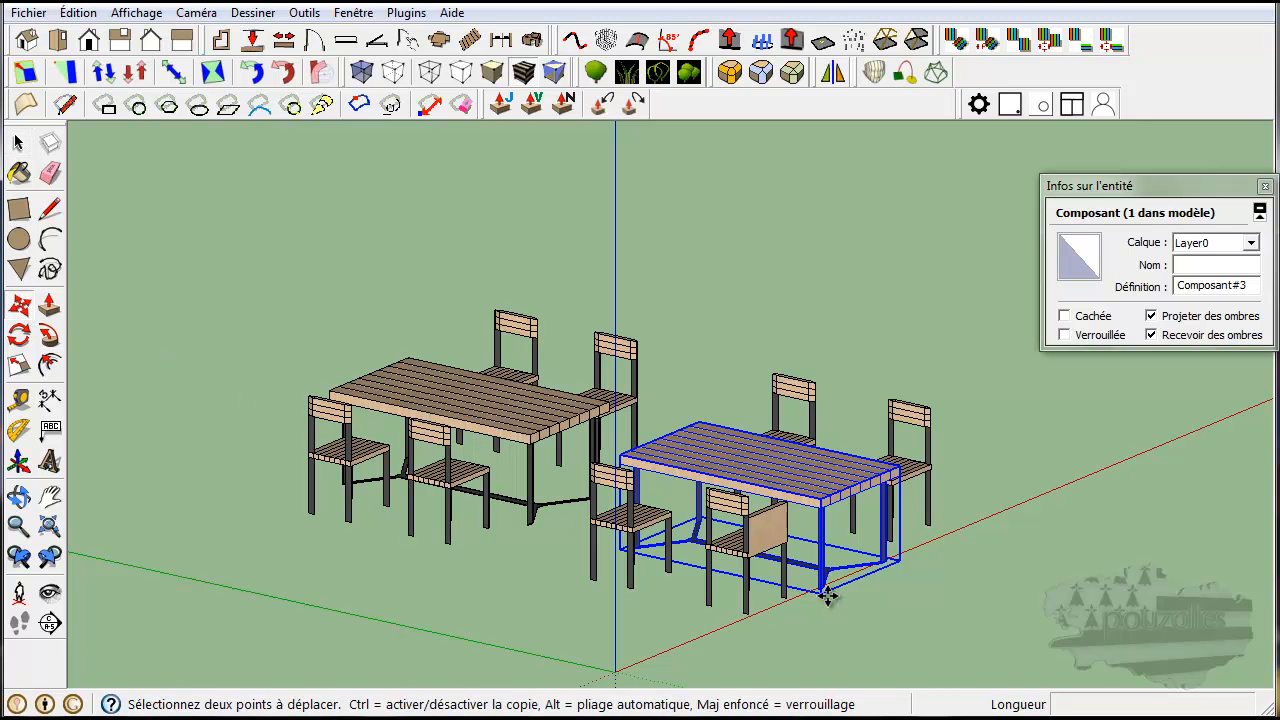
drag(828, 595, 567, 572)
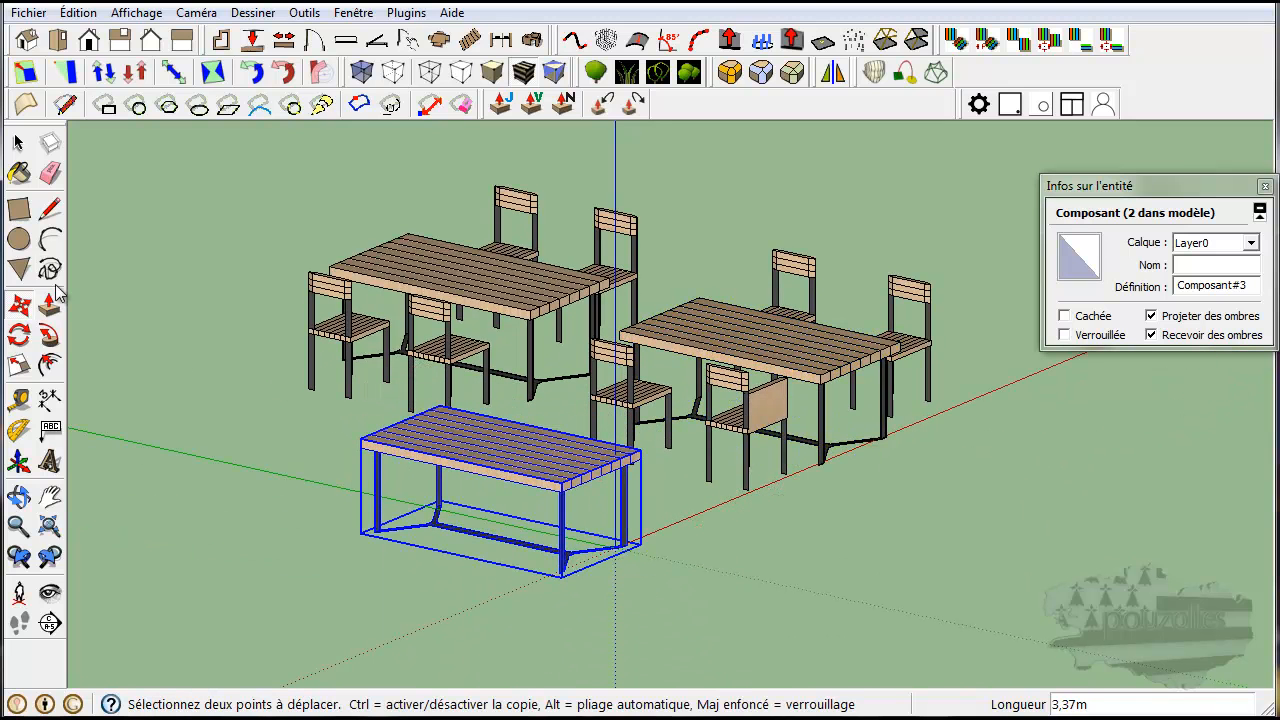
- Open the copied table component, push the tabletop's long front side face inward about 0.07 m, and leave the component
click(18, 143)
double_click(463, 443)
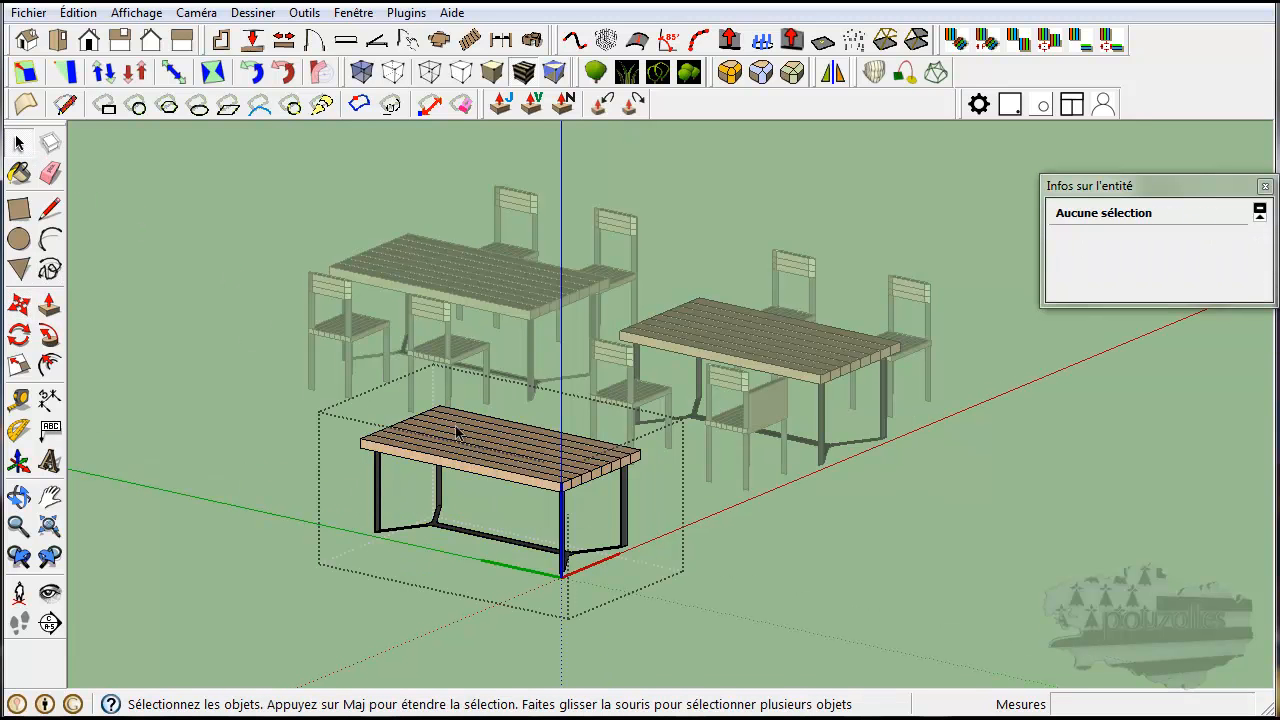
click(49, 305)
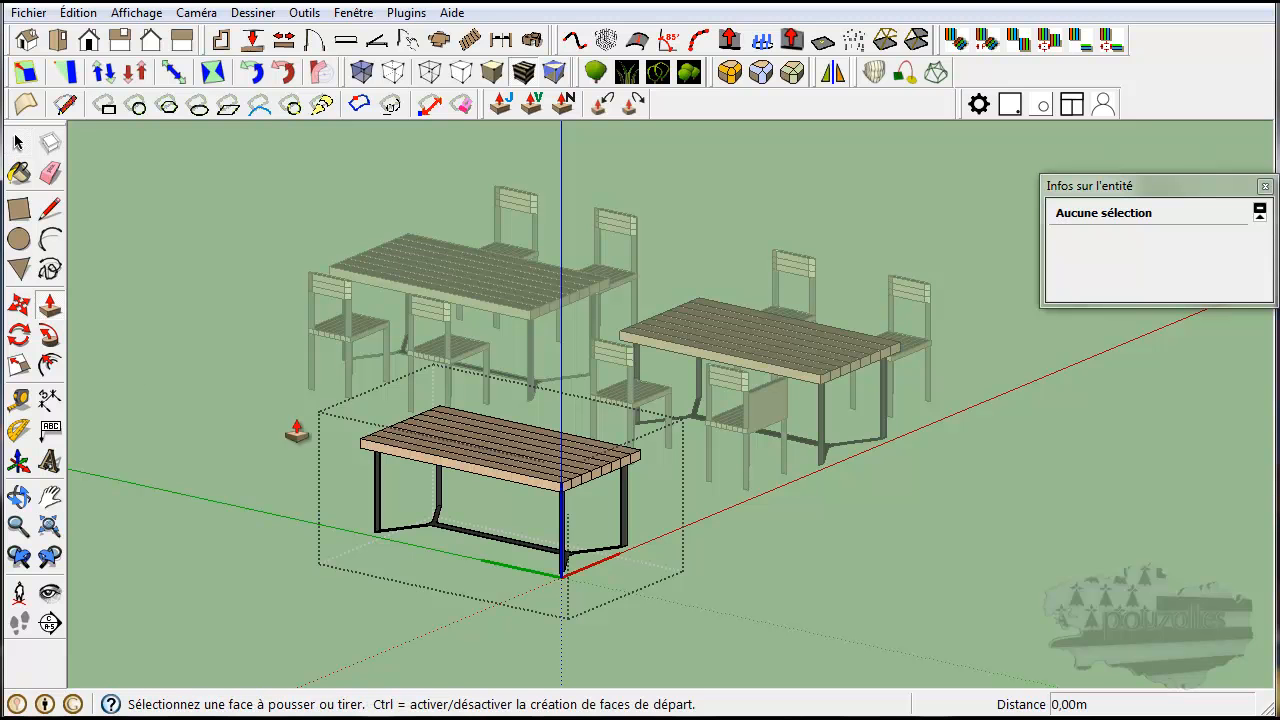
click(434, 466)
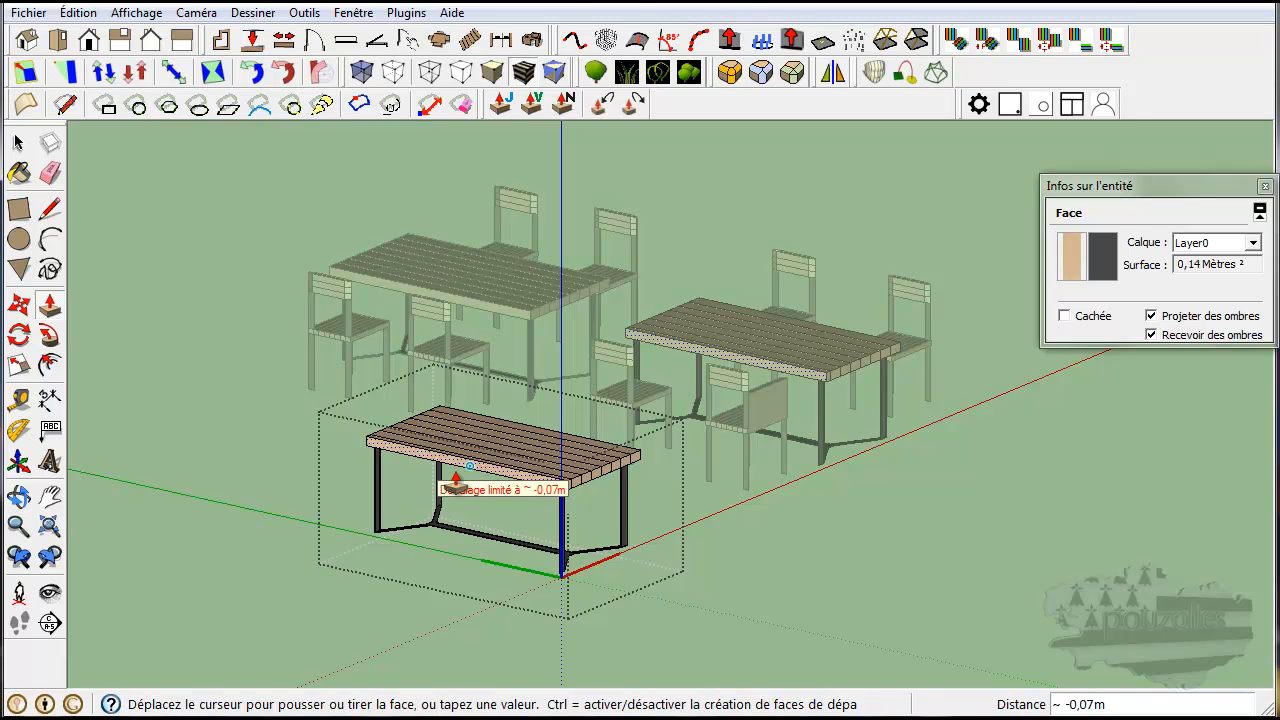
click(440, 490)
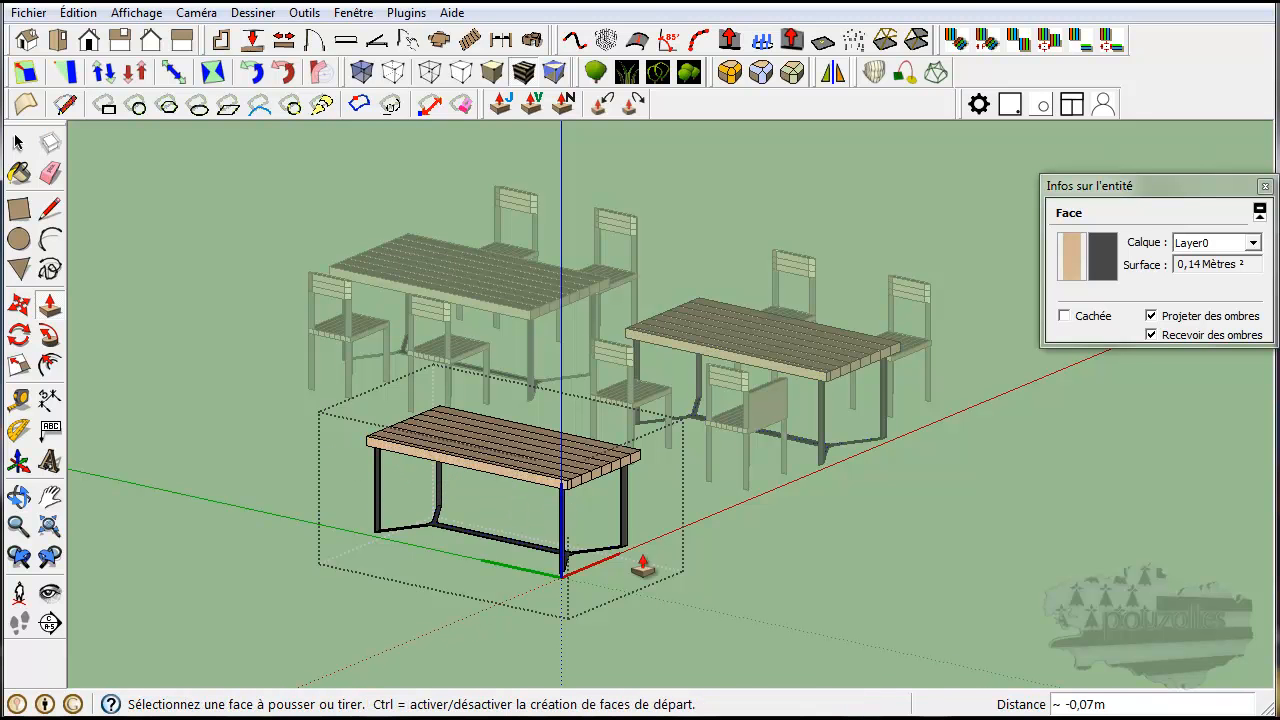
key(o)
middle_drag(836, 548, 645, 580)
key(space)
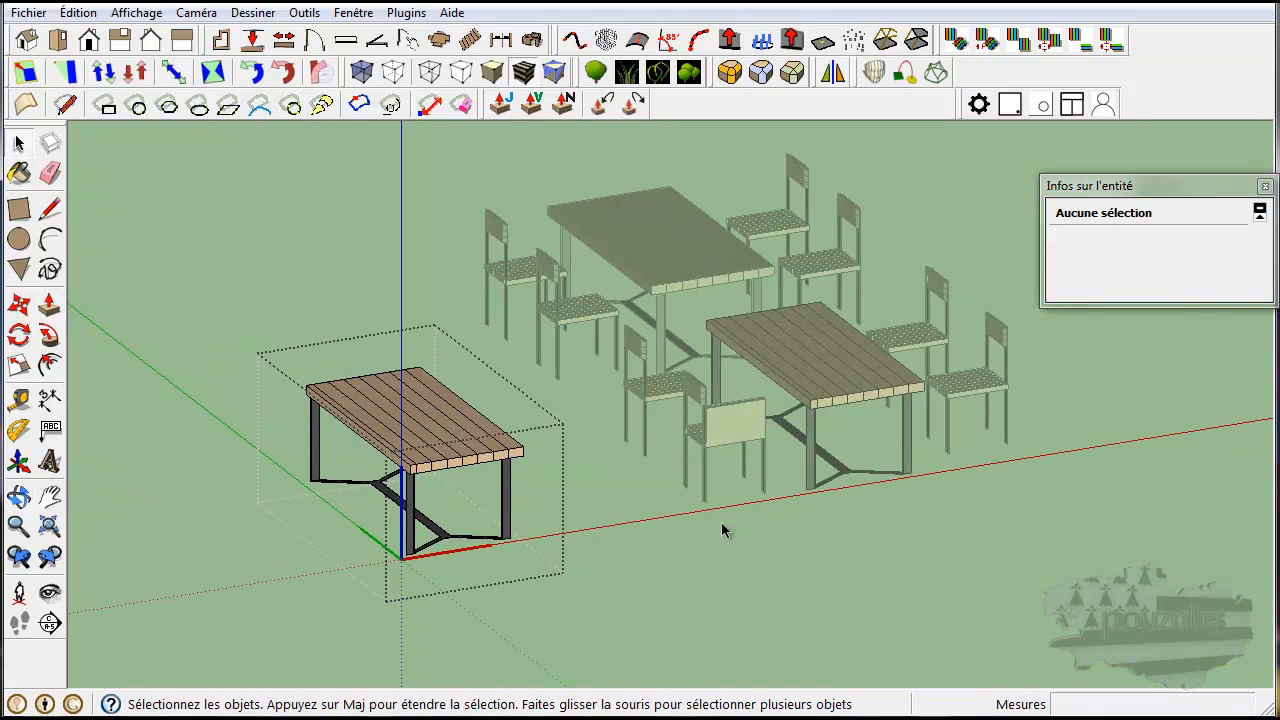
click(724, 557)
middle_drag(707, 565, 868, 566)
middle_drag(810, 520, 854, 635)
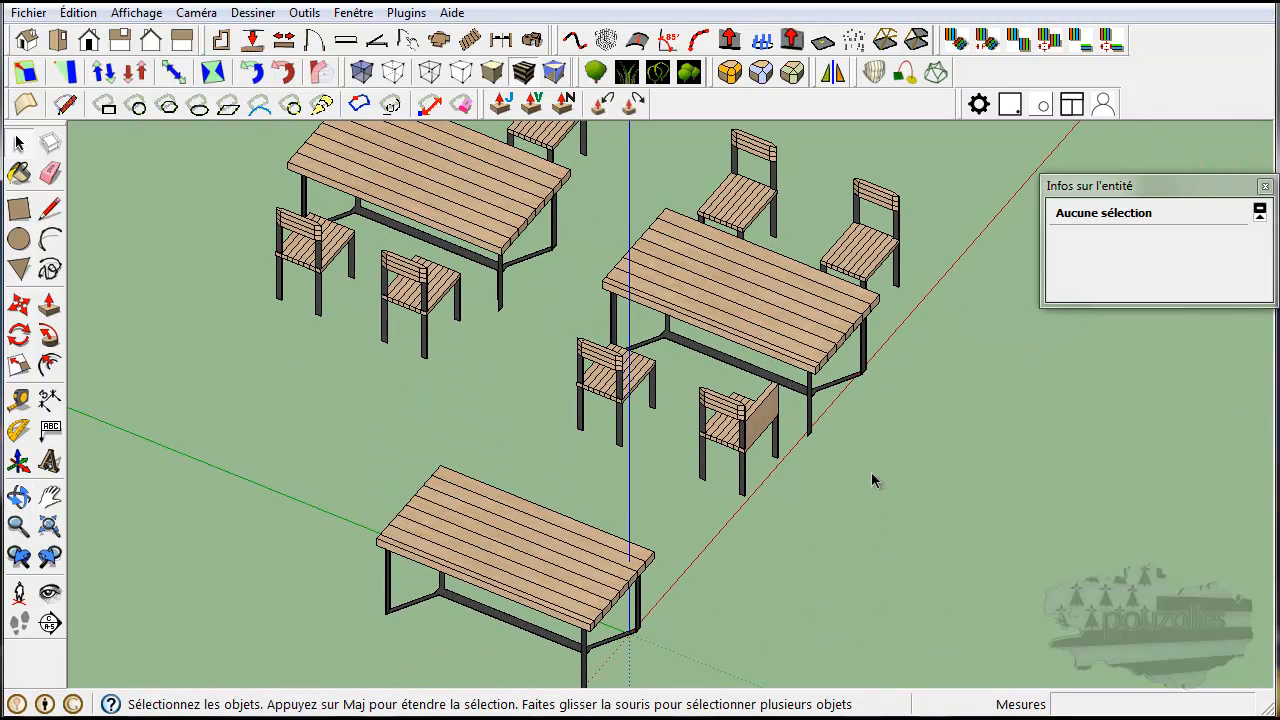